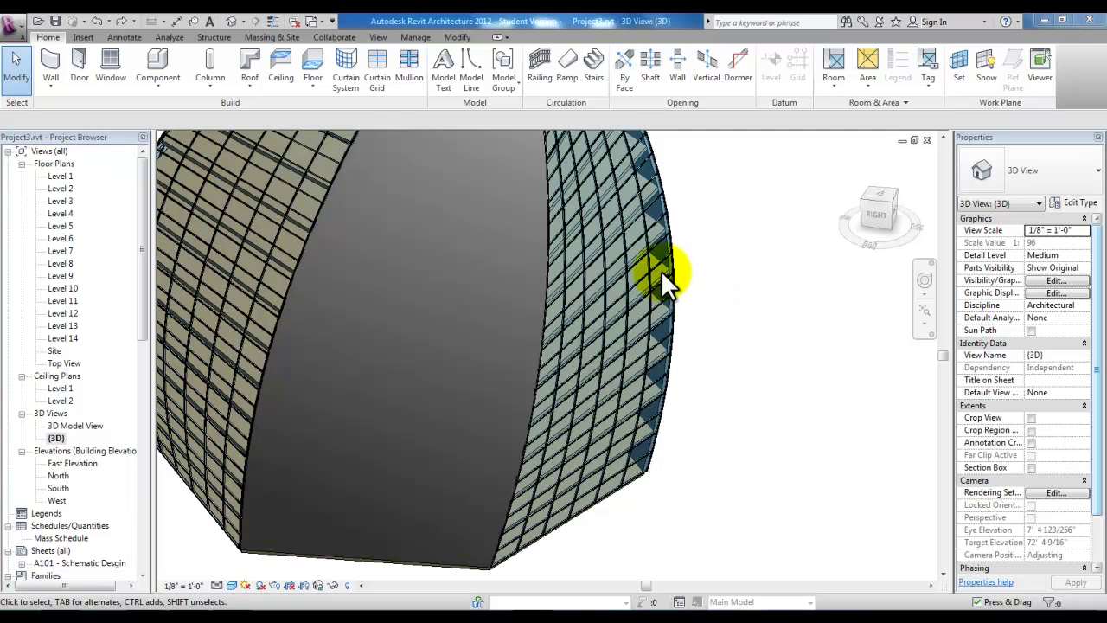
Step: Change the Level 6 floor from VCT to the Wood Truss Joist 12" - Carpet Finish type
click(717, 274)
click(658, 276)
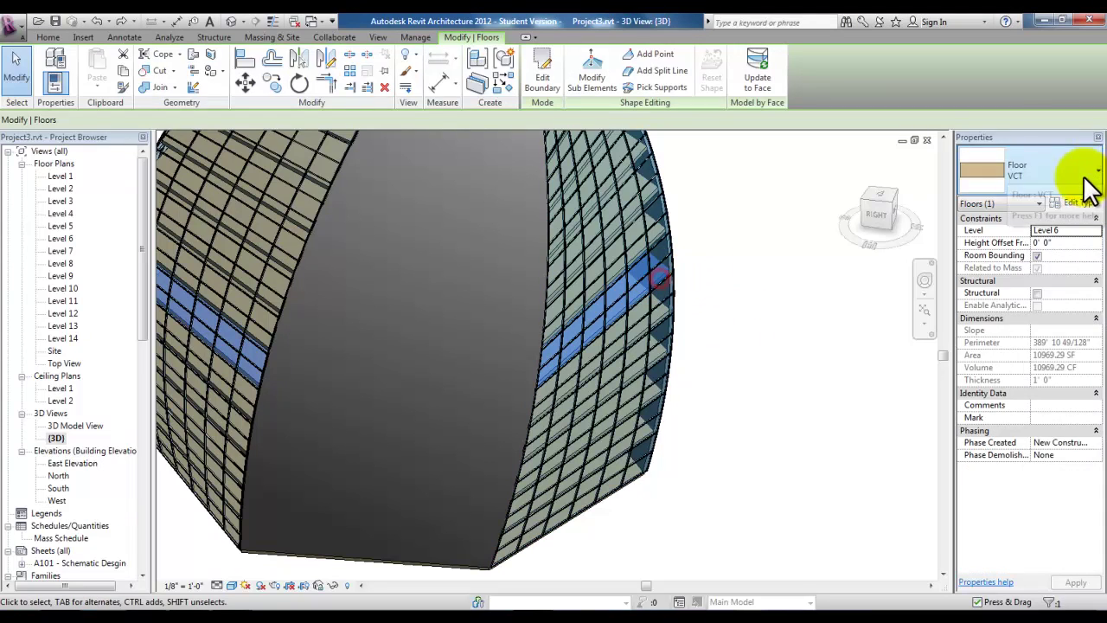
click(1091, 173)
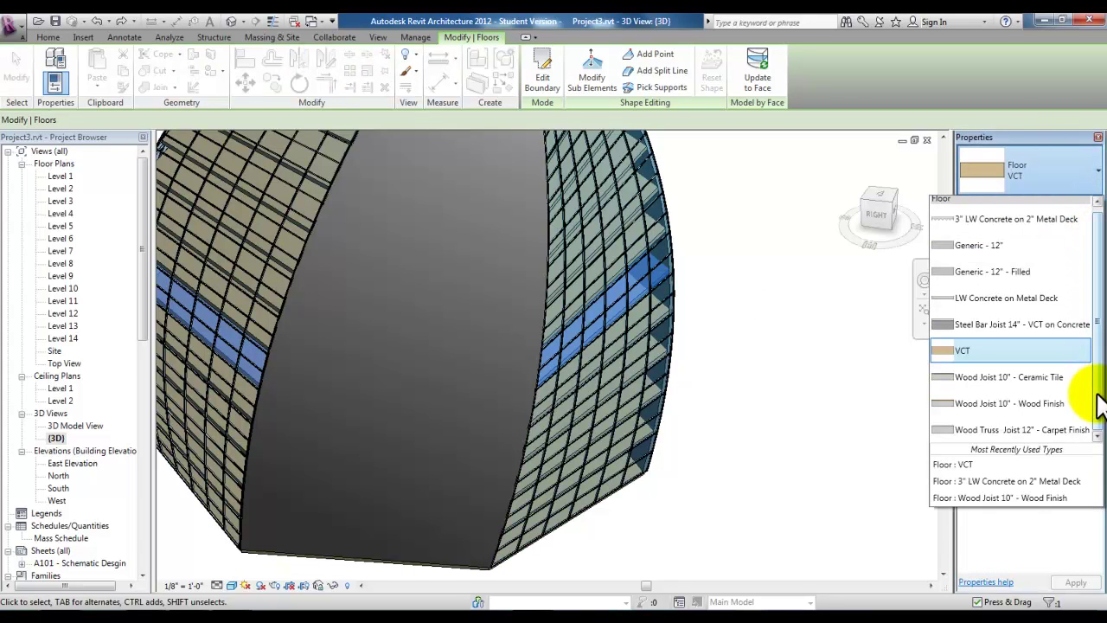
mouse_move(957, 430)
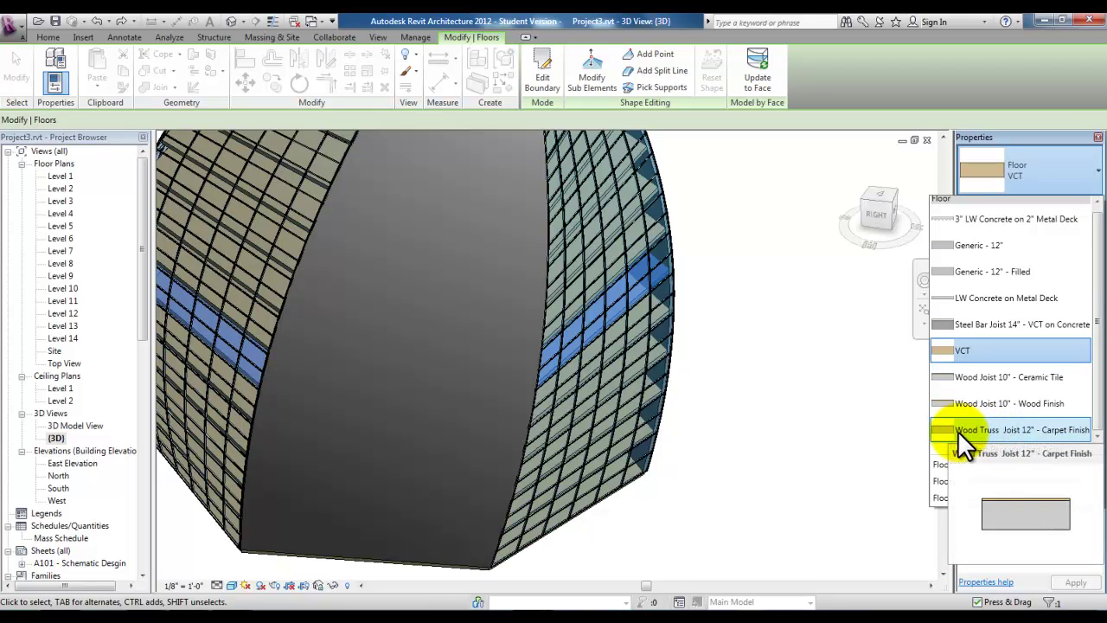
click(1052, 431)
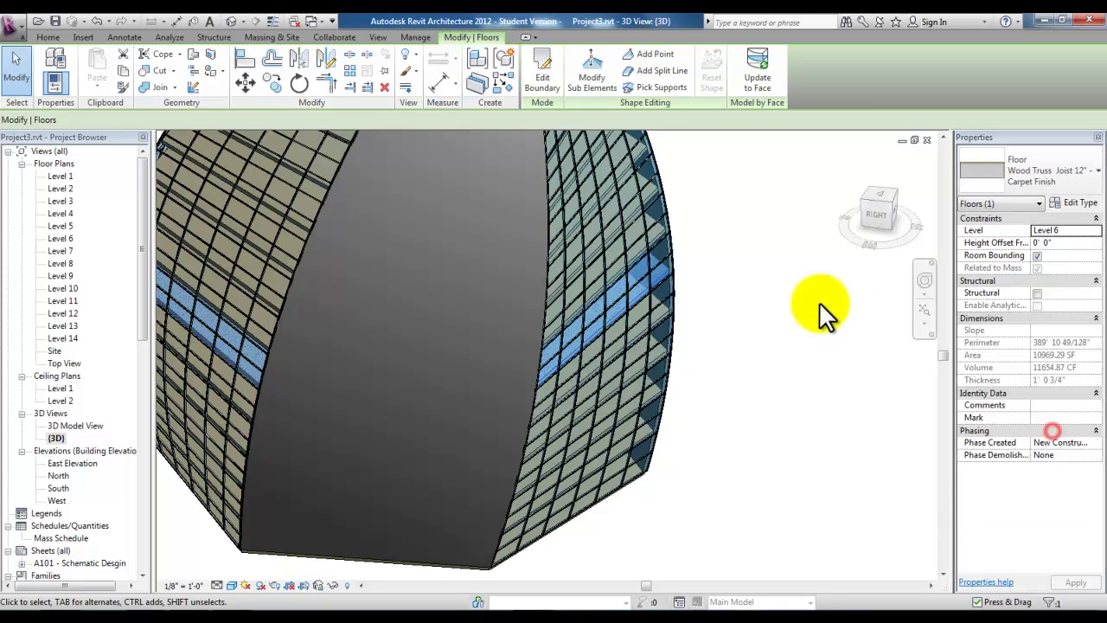
Step: Duplicate the carpet floor type and name the copy Wood Truss Joist 12" - Recycled Carpet
click(1078, 206)
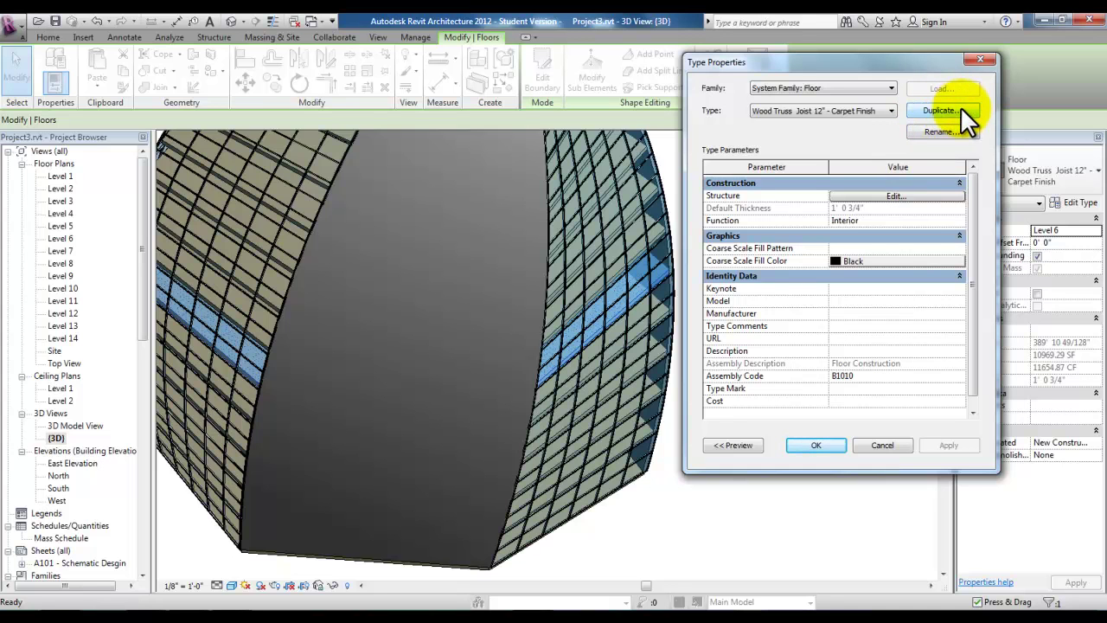
click(940, 110)
click(537, 232)
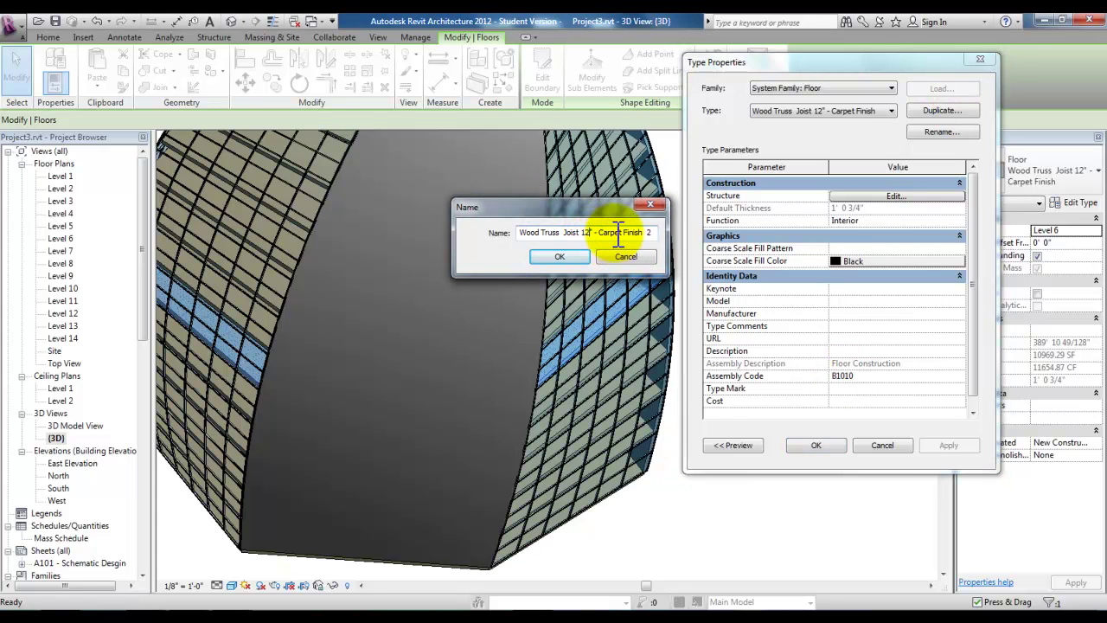
drag(622, 232, 660, 228)
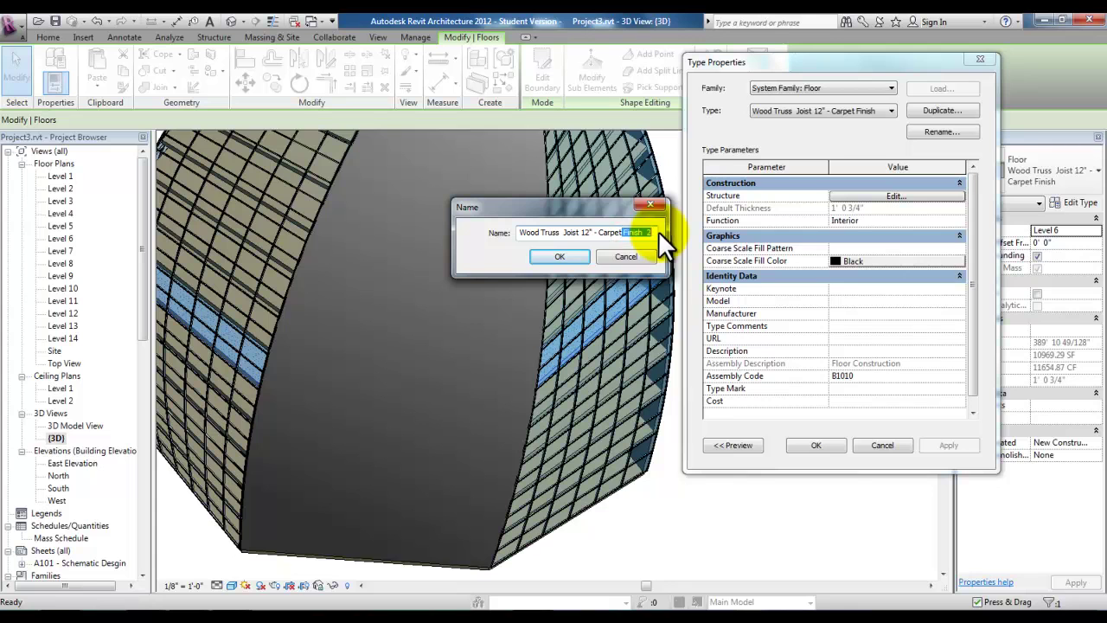
key(BackSpace)
click(599, 232)
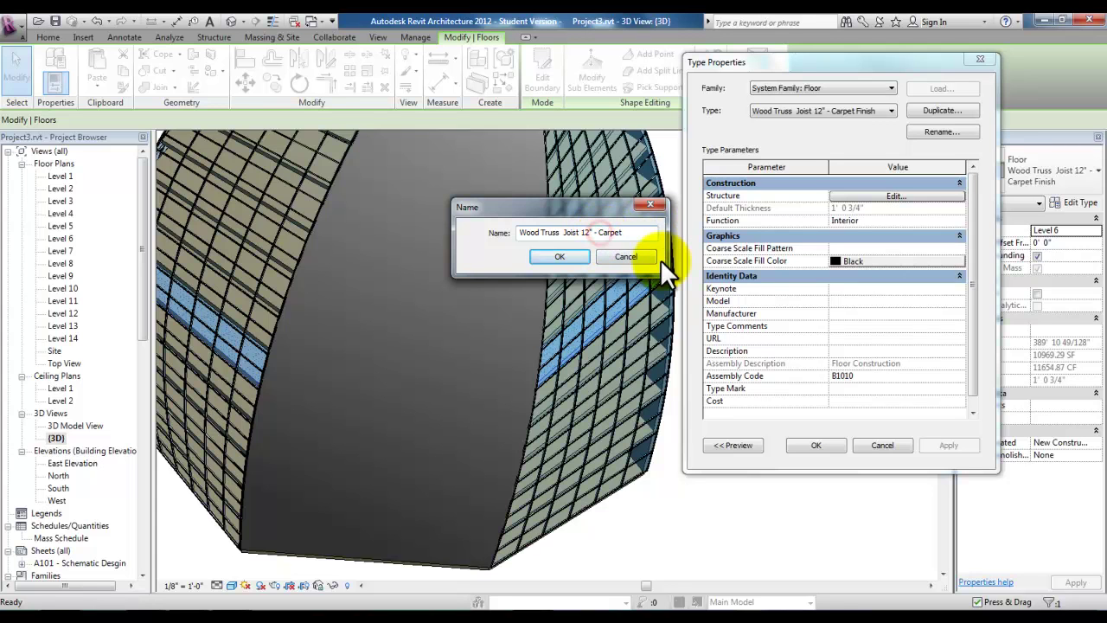
text(Recycled)
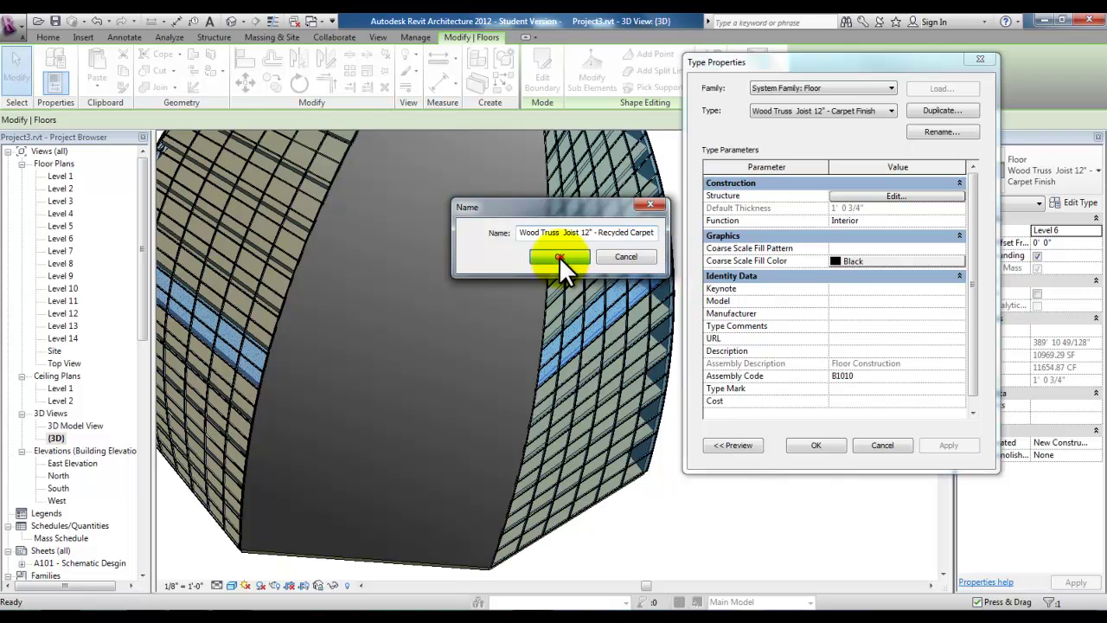
click(558, 256)
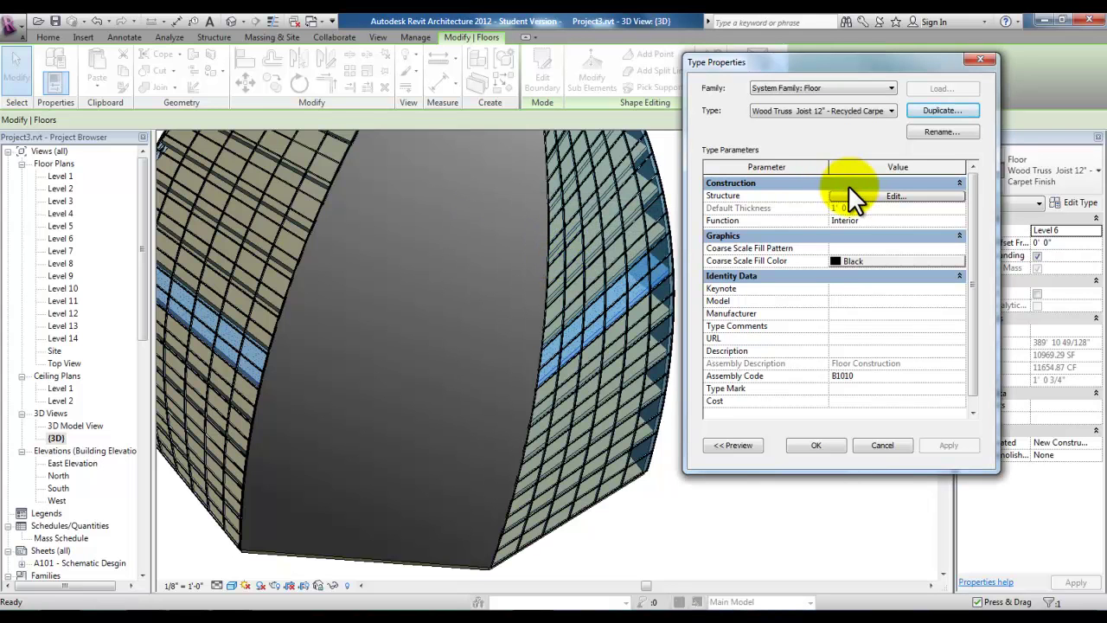
Step: Open the Materials dialog for layer 1's Carpet (1) finish material in the floor structure
click(874, 196)
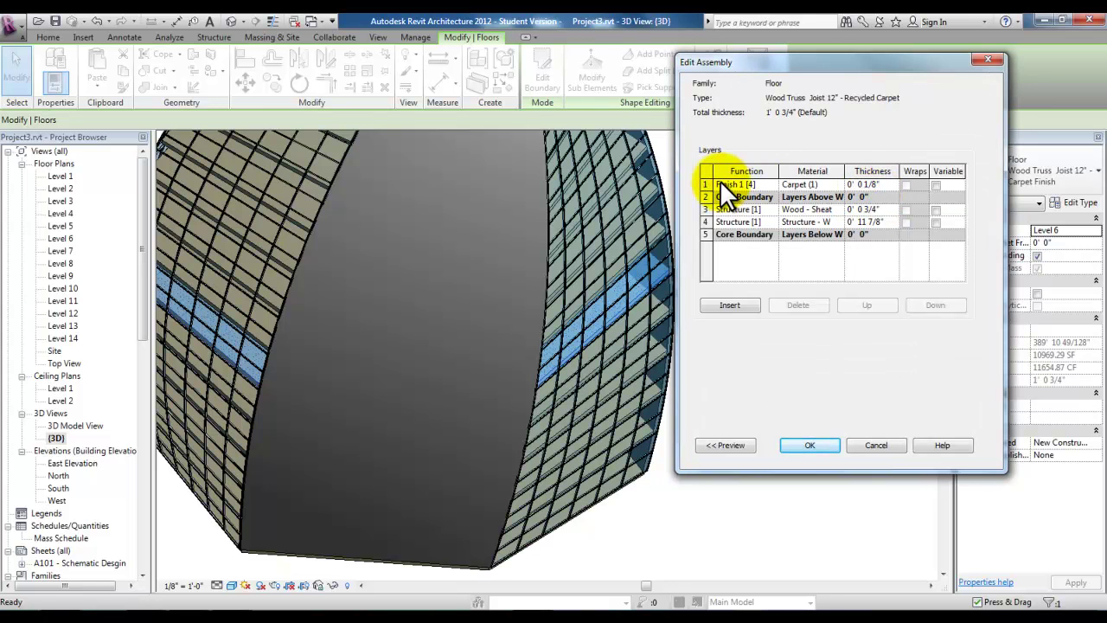
click(830, 185)
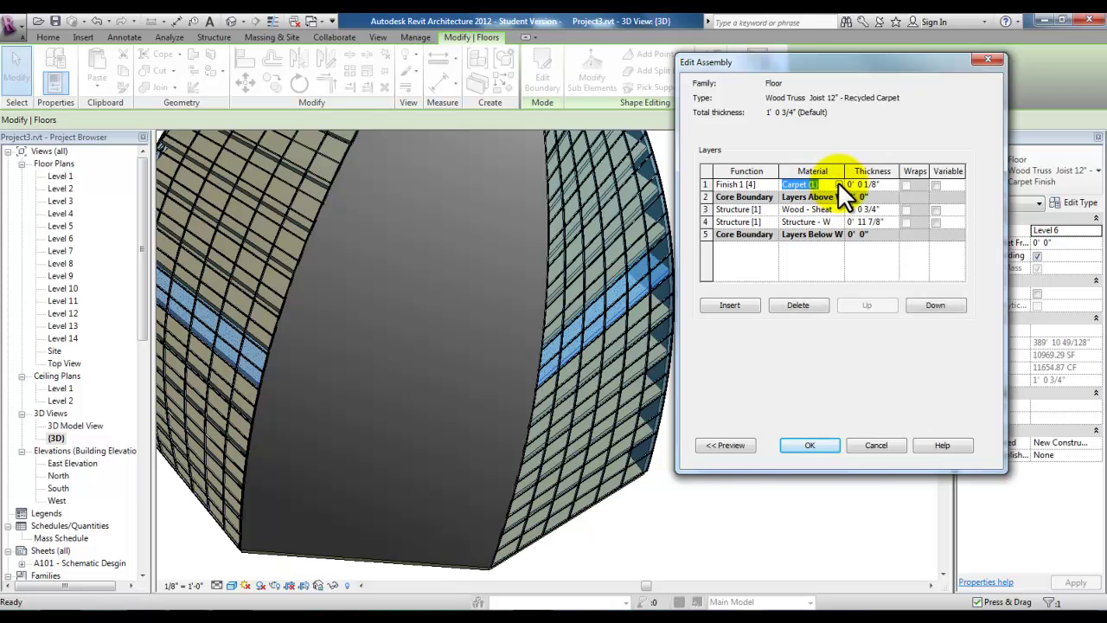
click(837, 183)
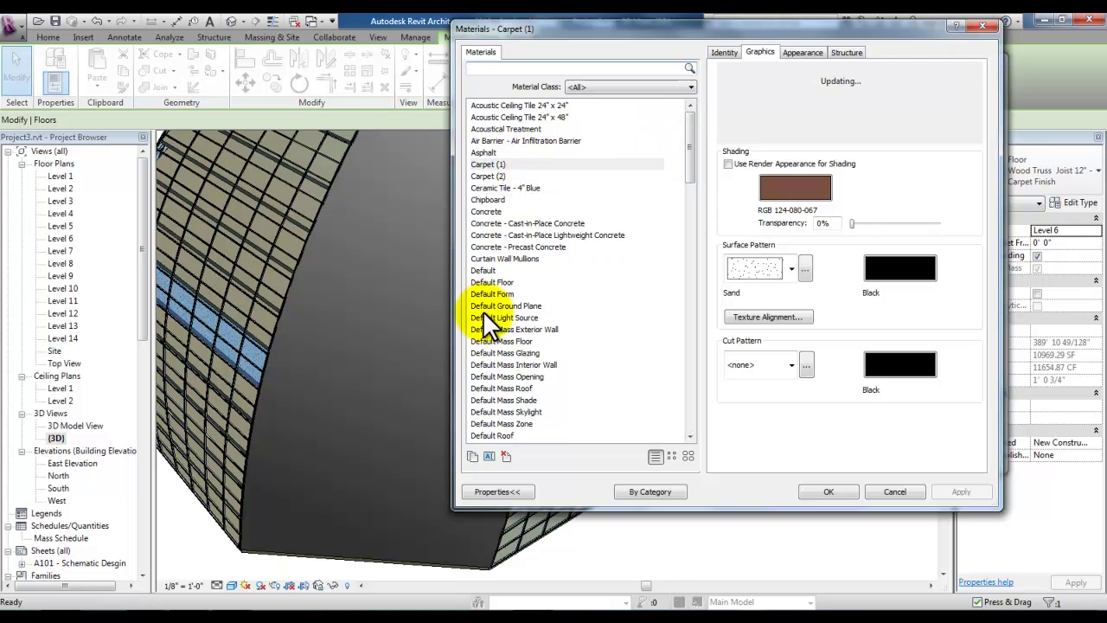
Step: Duplicate the Carpet (1) material as a new material named Recycled Carpet
click(471, 456)
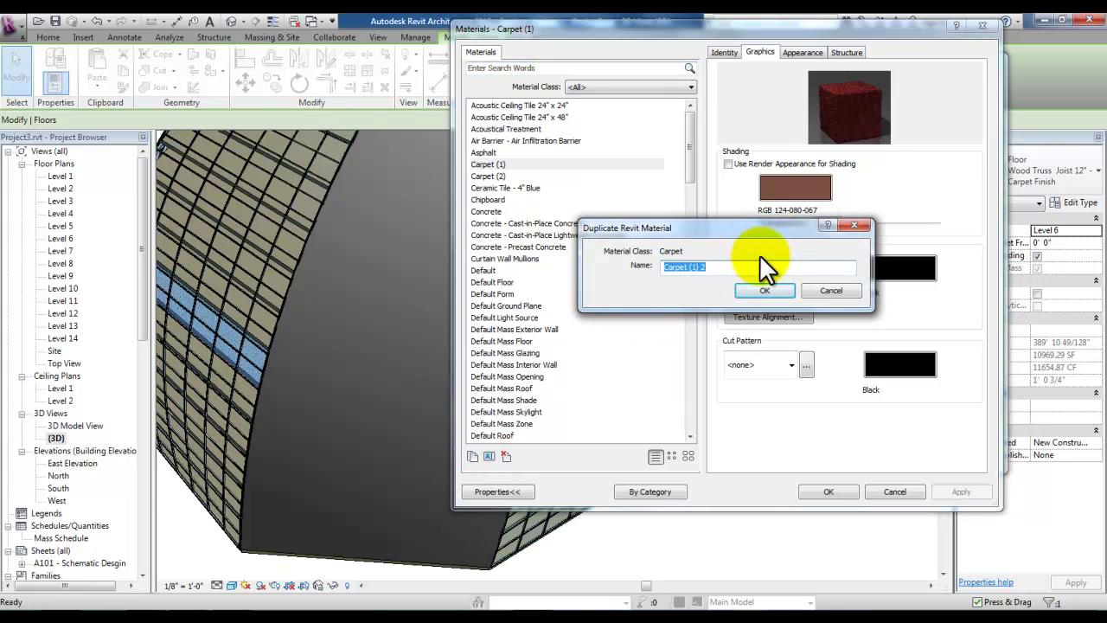
text(Redy)
key(BackSpace)
key(BackSpace)
text(cycled Carp)
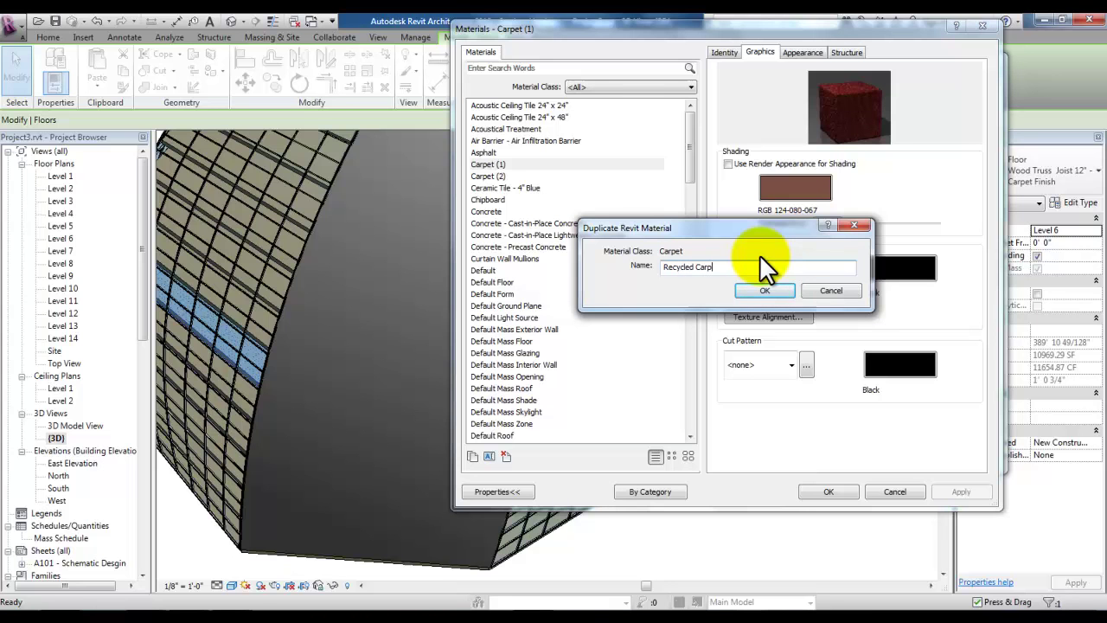
text(et)
click(765, 290)
Step: Set Recycled Carpet's shading colour to orange (RGB 255-128-064) and browse its appearance library
click(795, 187)
click(600, 199)
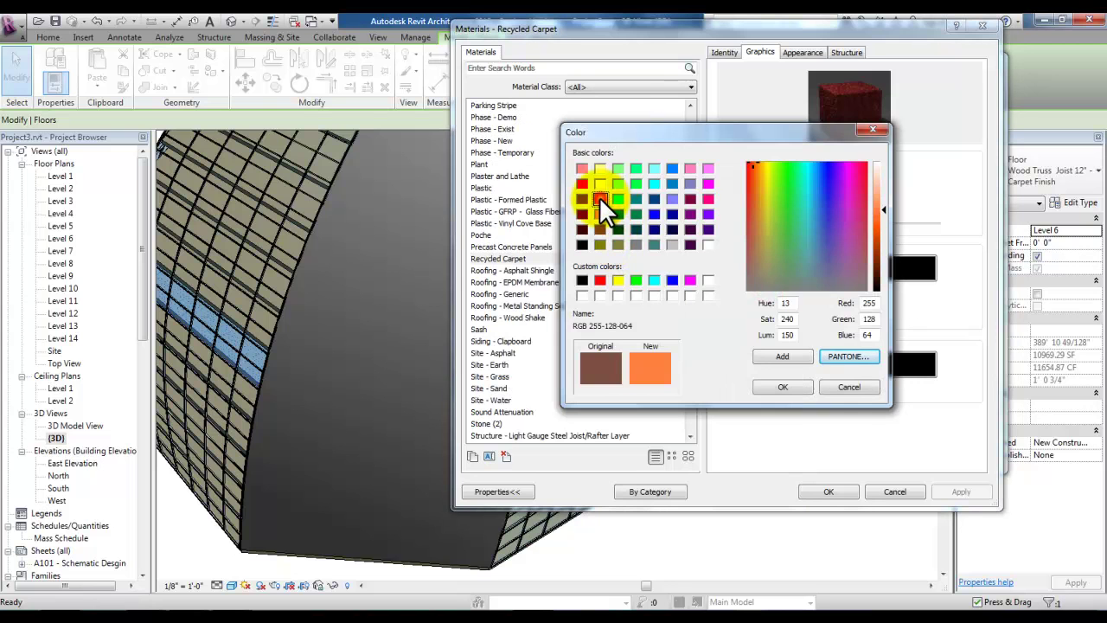
click(783, 385)
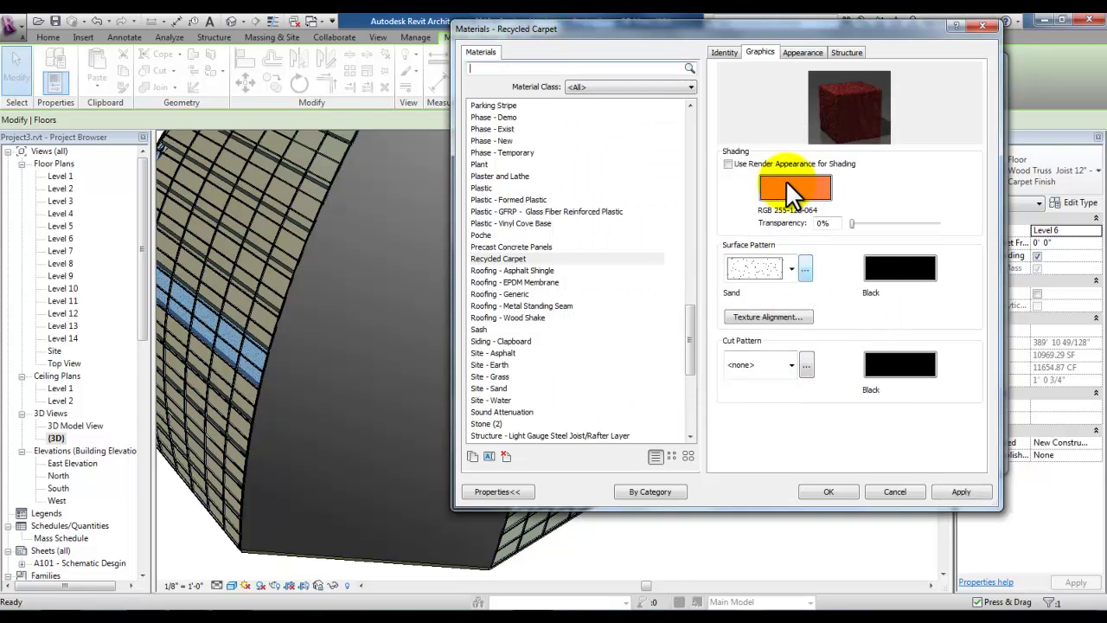
click(800, 53)
click(520, 332)
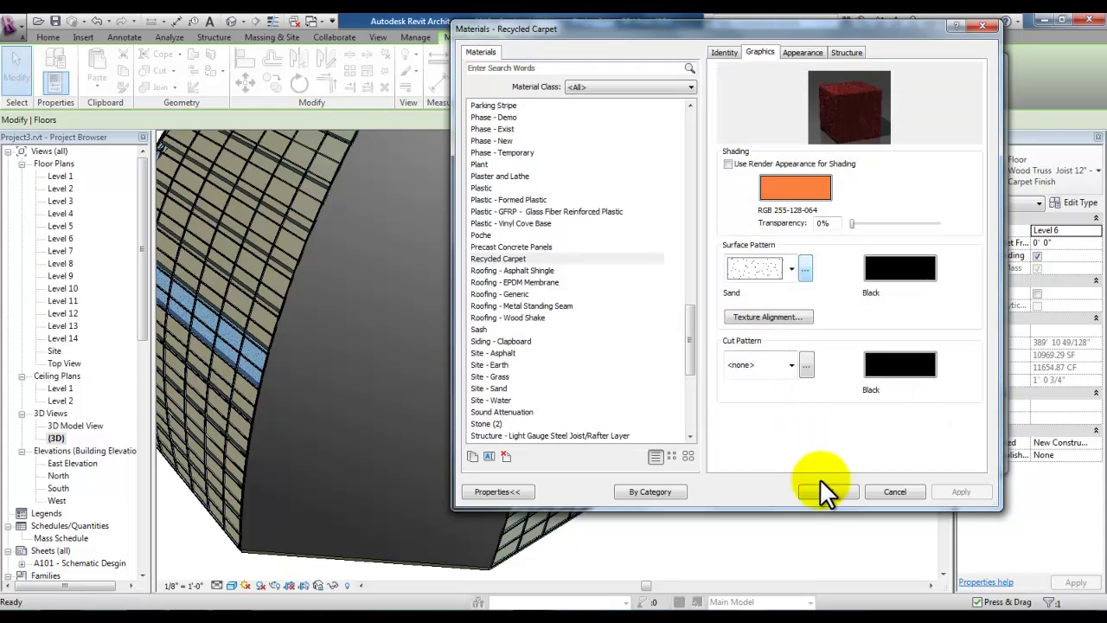
Step: Apply Recycled Carpet to the finish layer, close all dialogs, and open the View tab's Schedules list
click(821, 487)
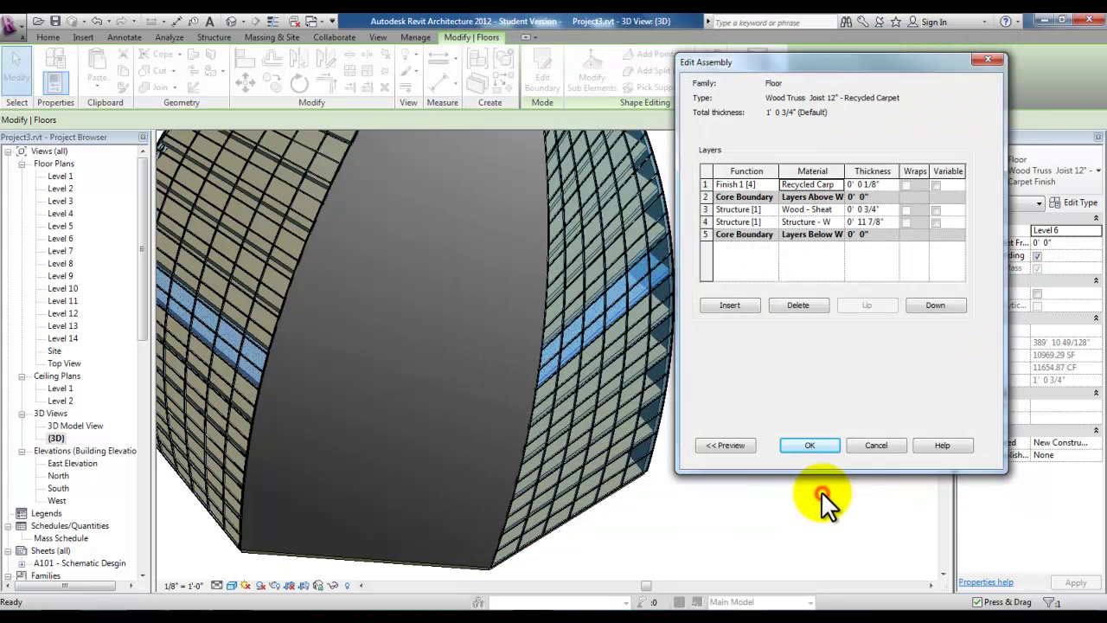
click(816, 442)
click(832, 443)
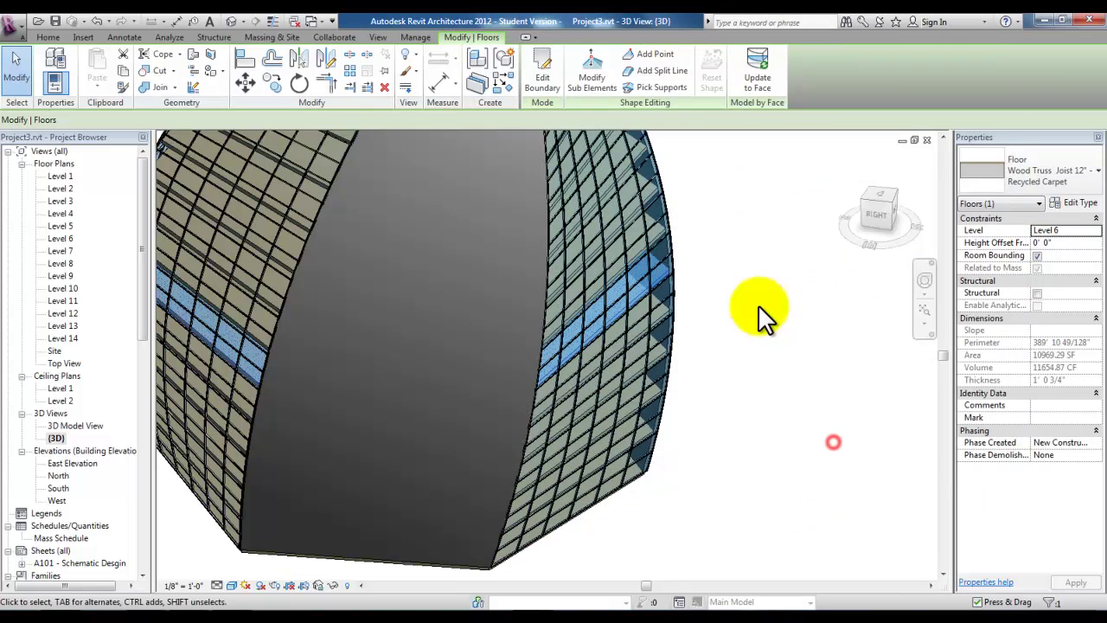
click(776, 332)
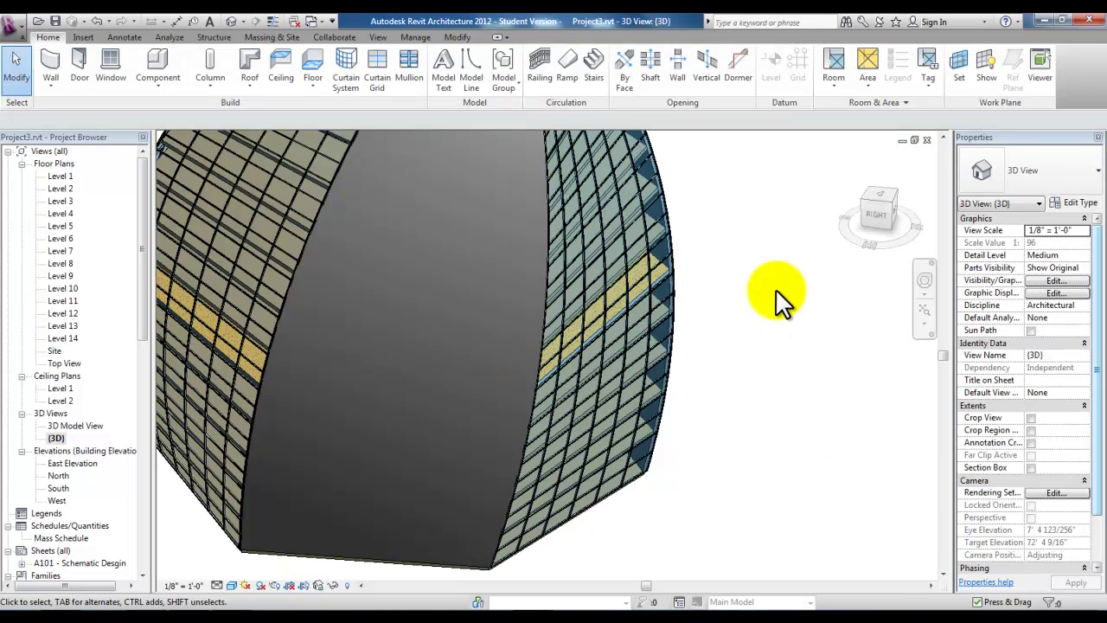
click(378, 38)
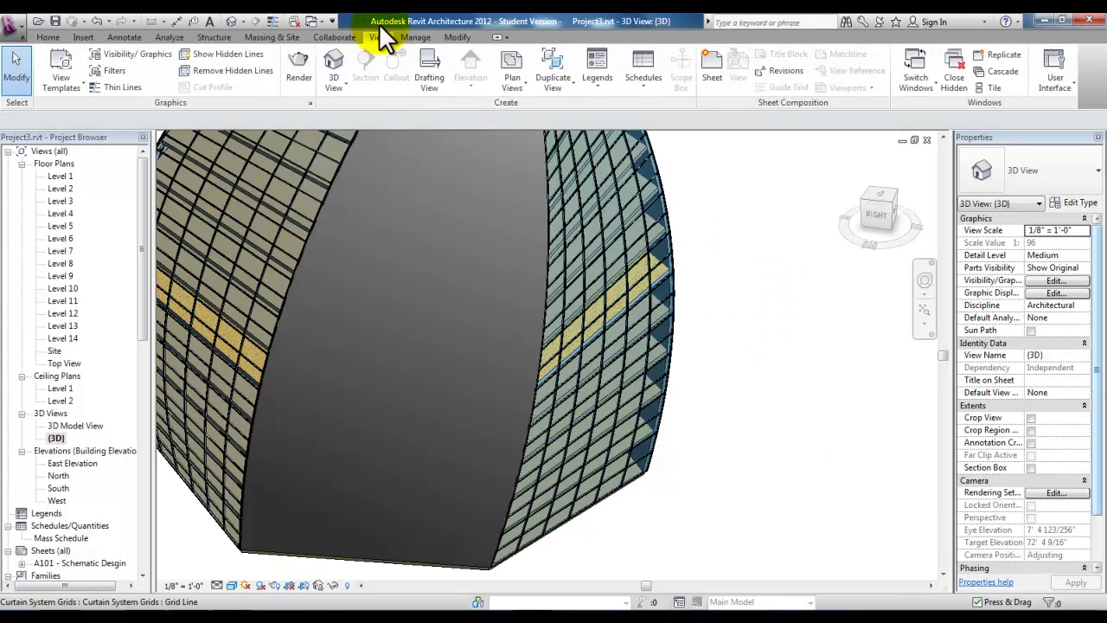
click(647, 86)
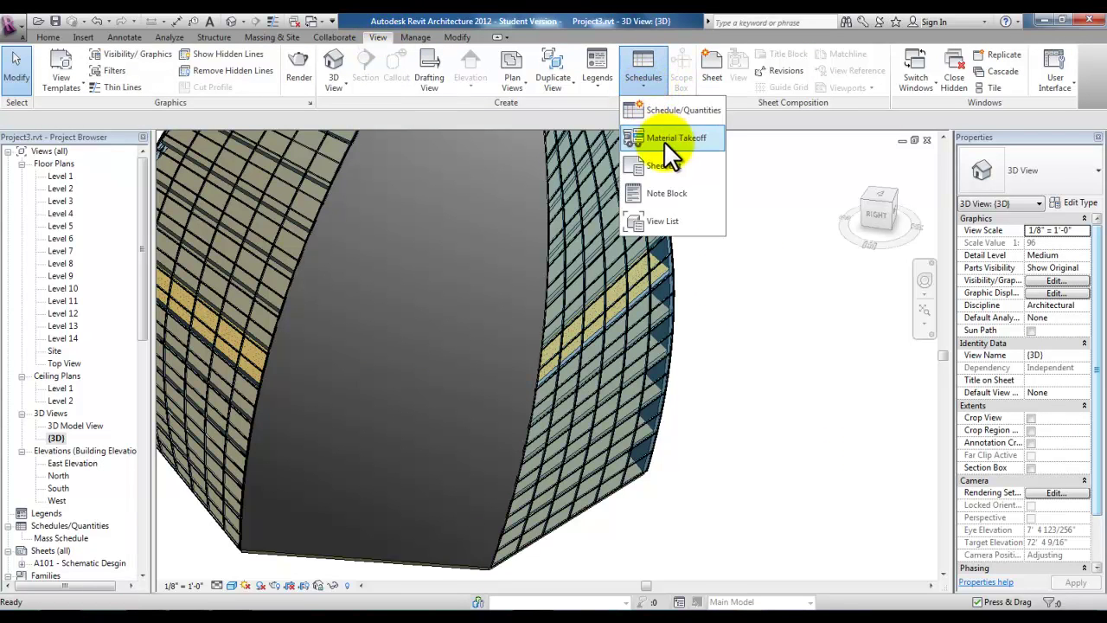
Step: Start a Floors material takeoff named Recycled Floor Material Takeoff
click(699, 140)
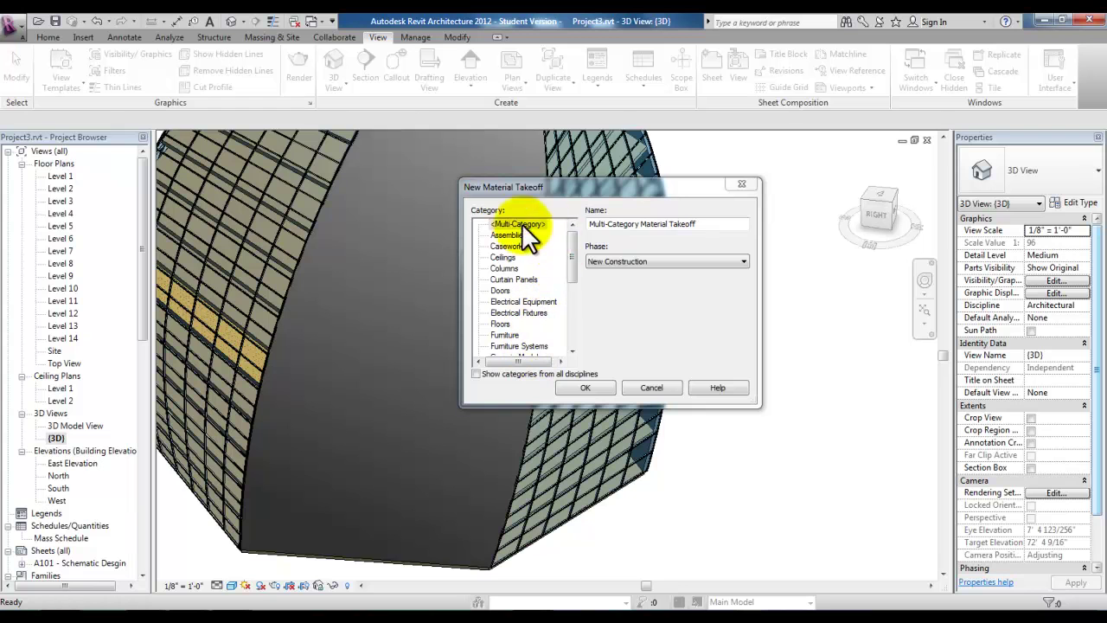
click(501, 322)
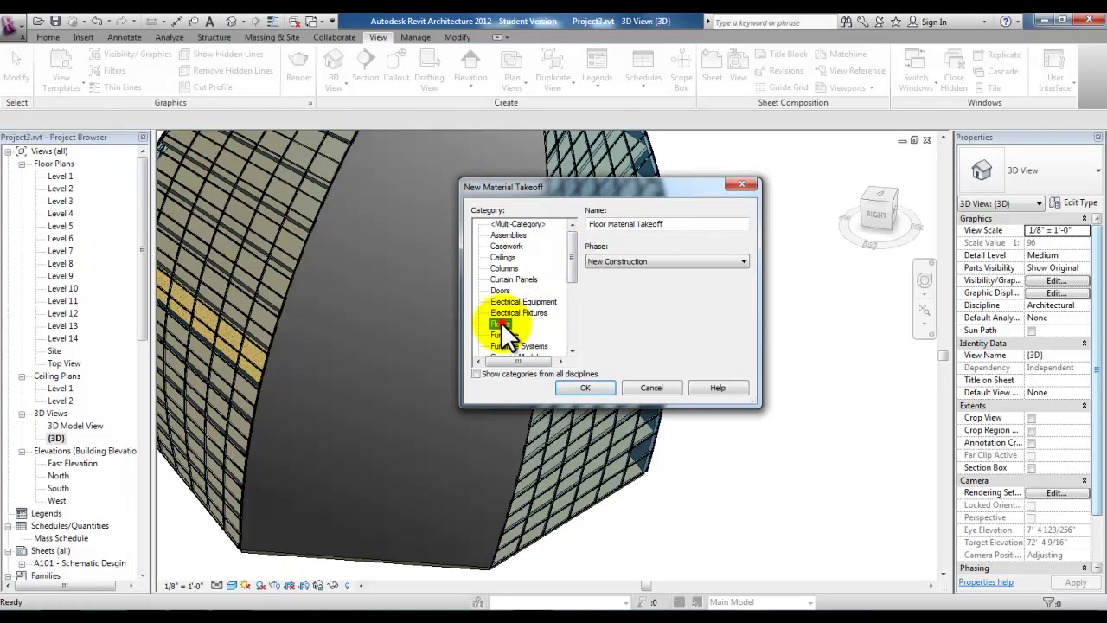
click(592, 223)
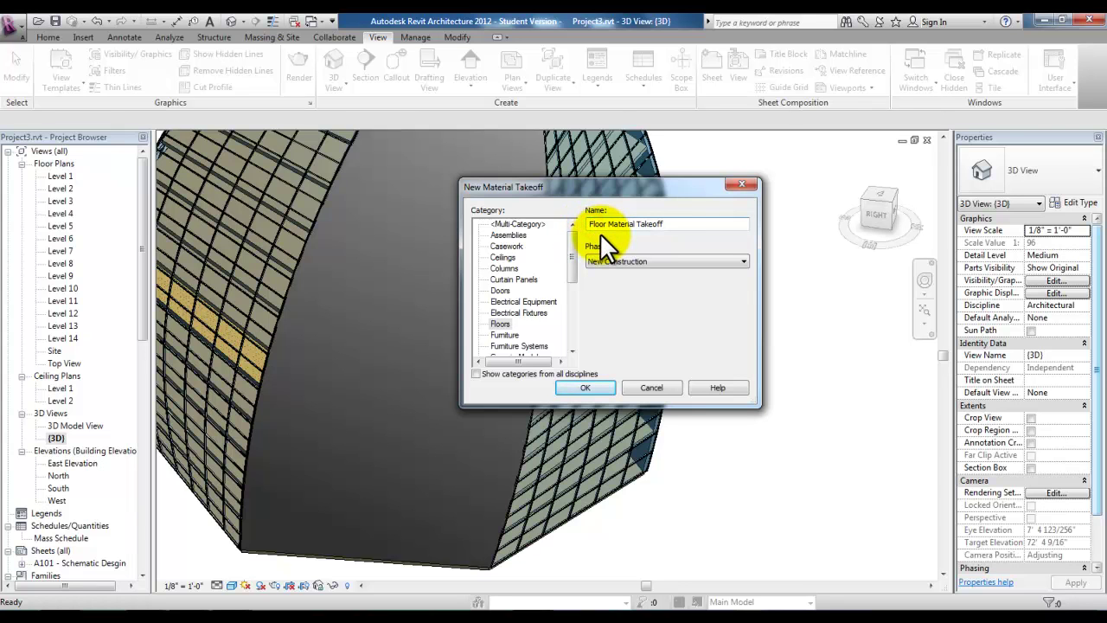
text(Recycled)
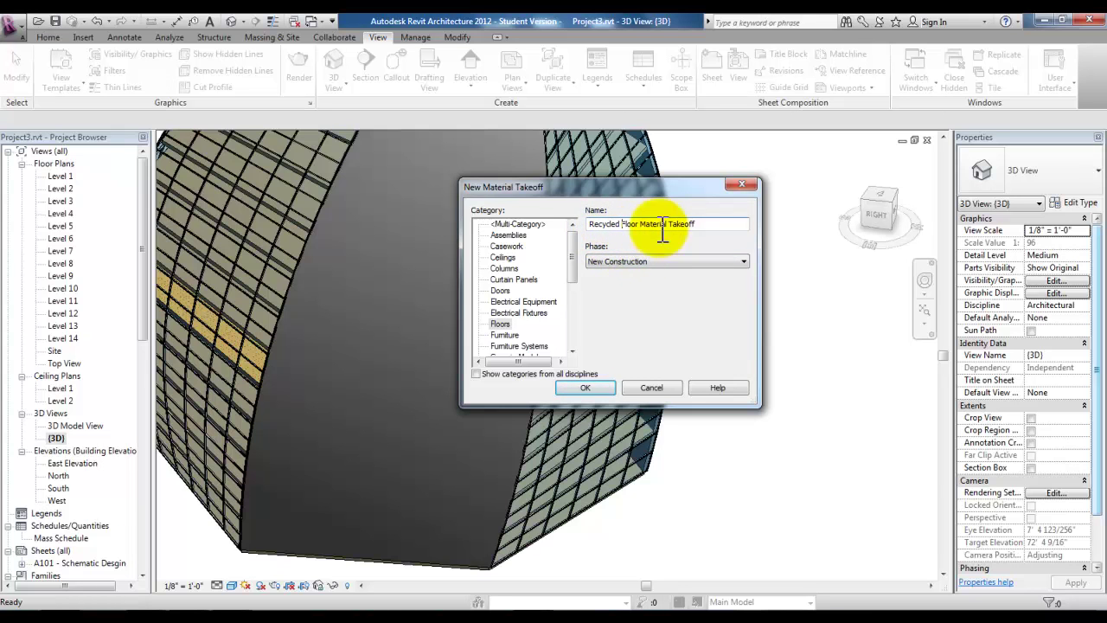
Step: Add Material: Name and Material: Area as the takeoff's scheduled fields
click(588, 386)
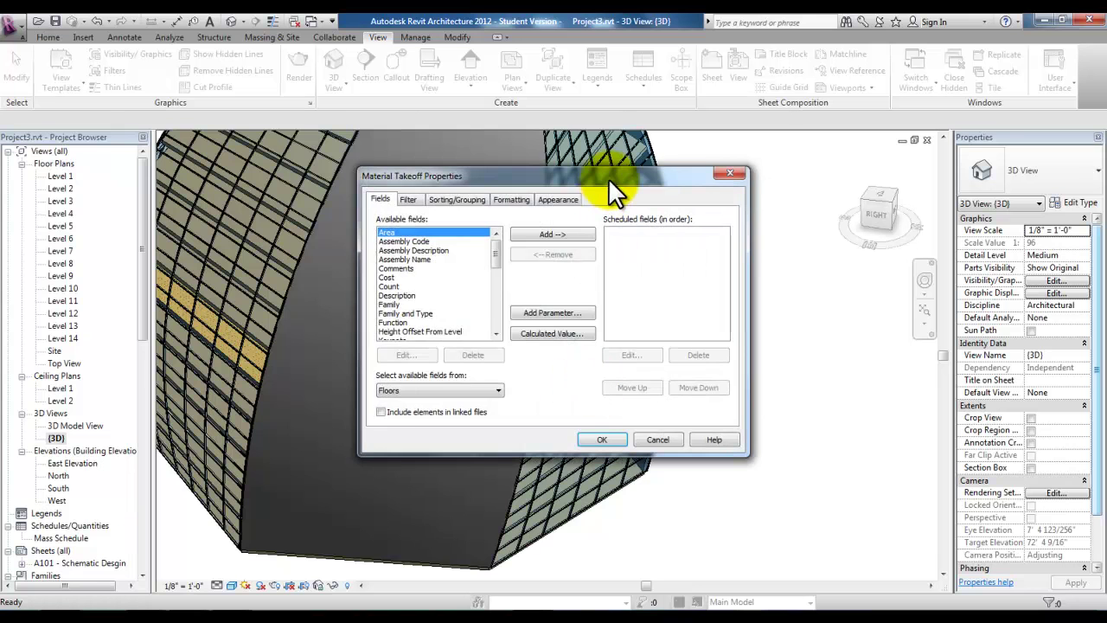
drag(608, 178, 631, 164)
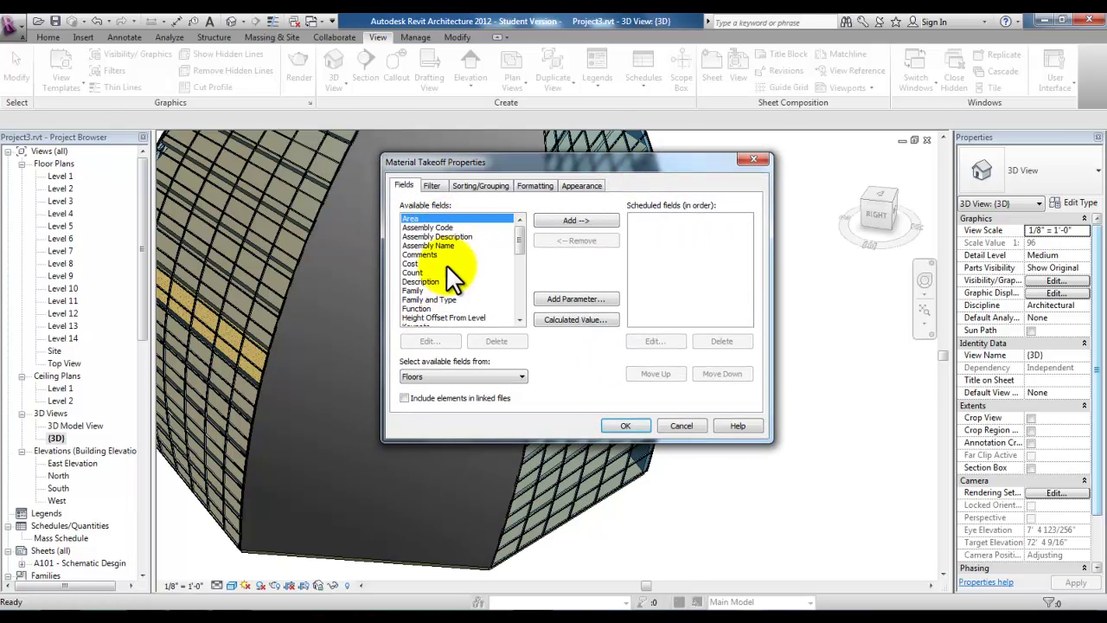
scroll(516, 240, down, 6)
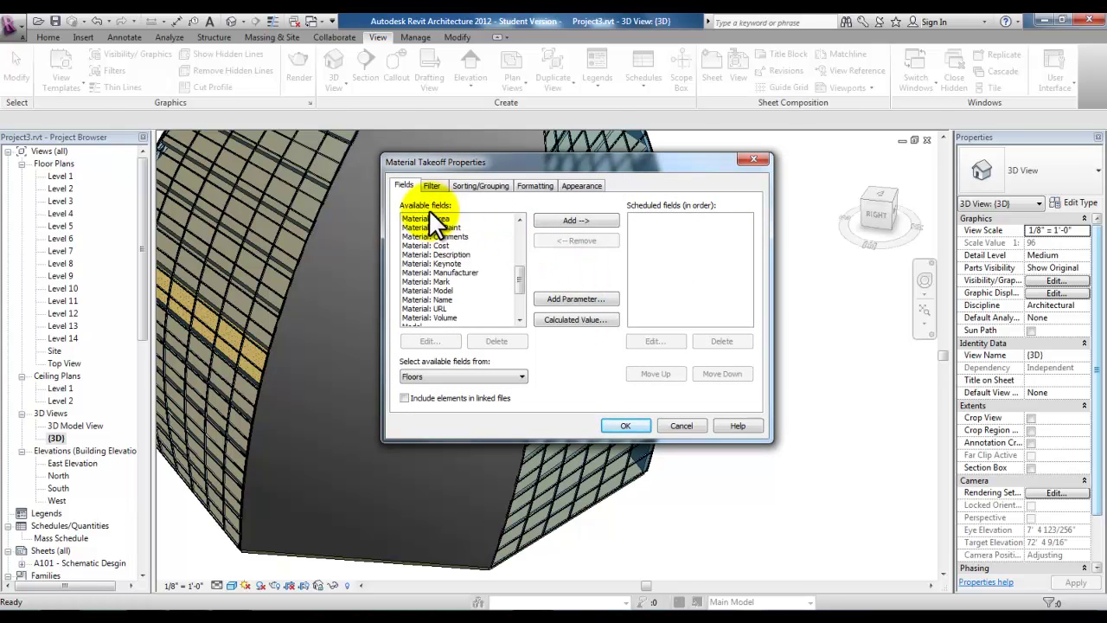
click(442, 300)
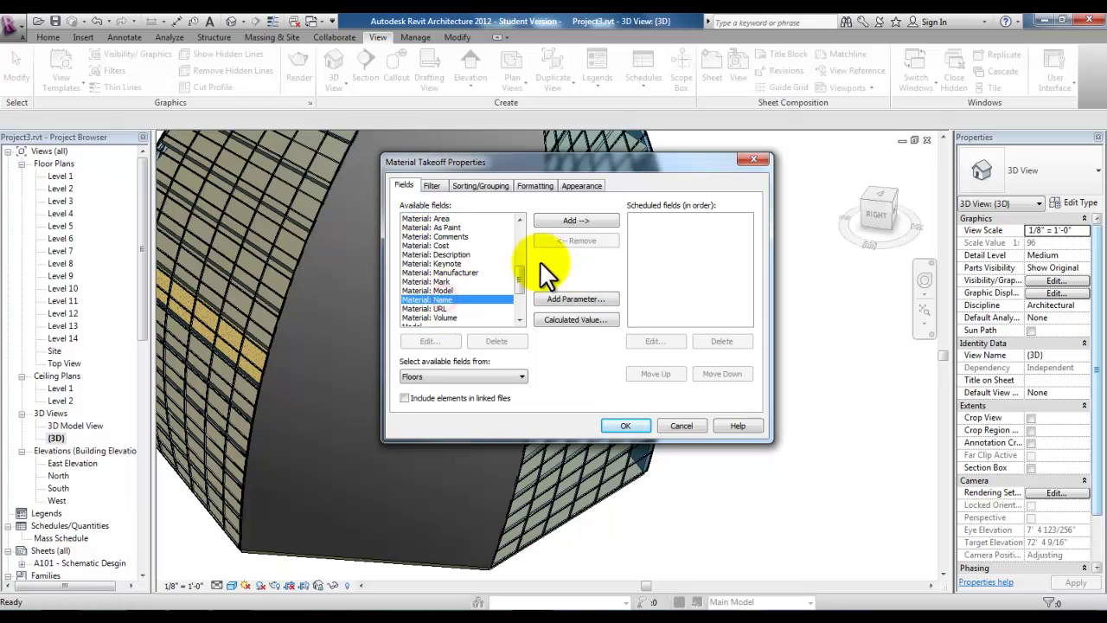
click(593, 218)
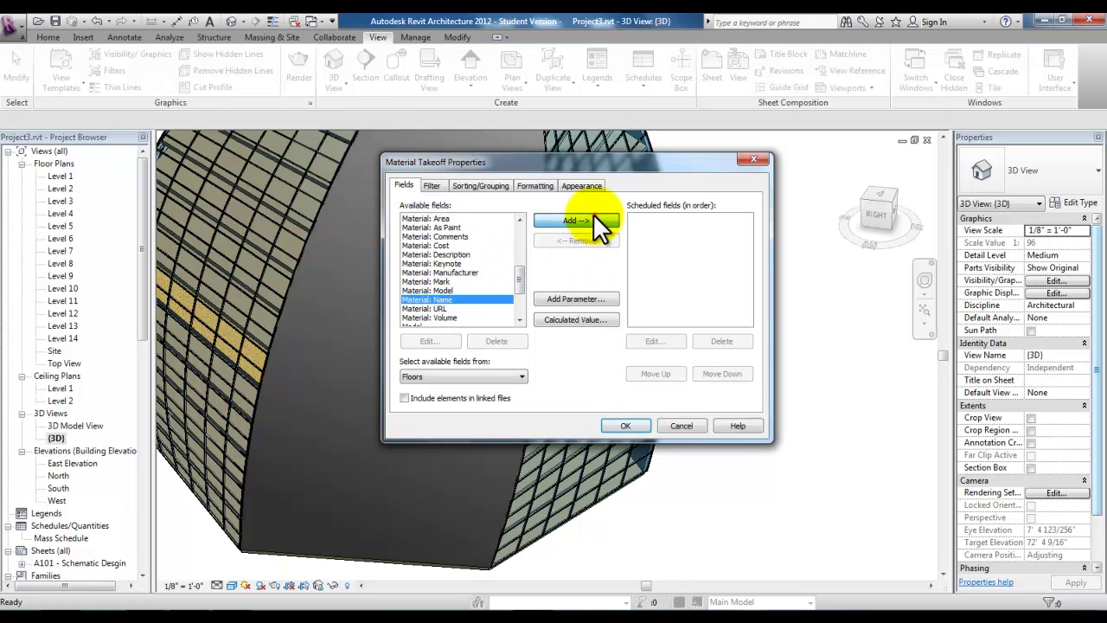
click(443, 218)
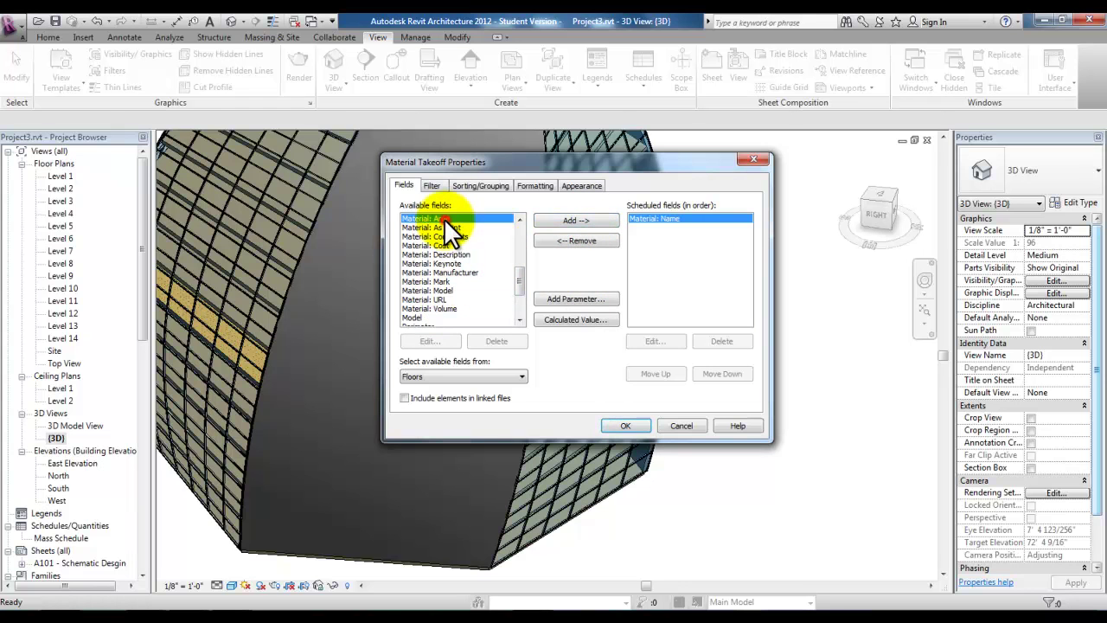
click(585, 221)
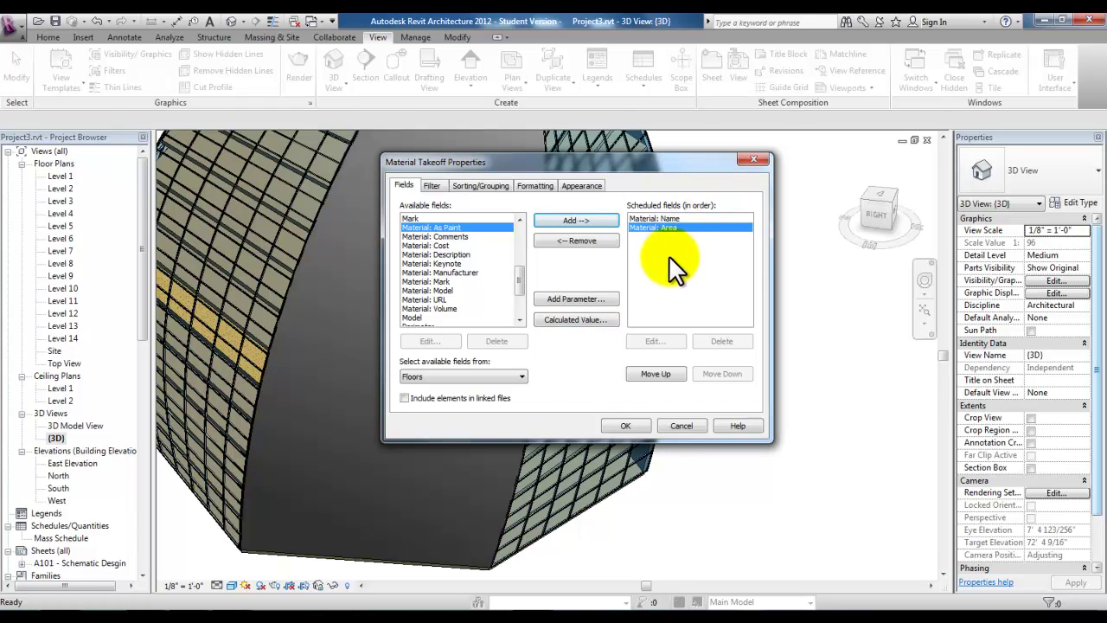
Step: Filter the takeoff to rows where Material: Name contains Recycled Carpet
click(432, 185)
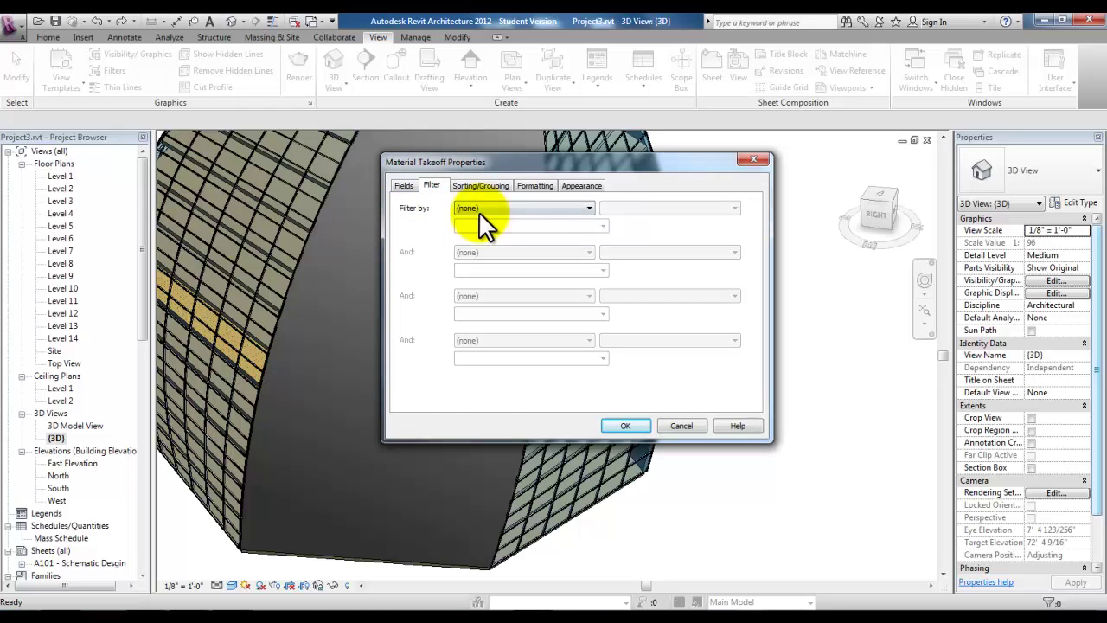
click(578, 206)
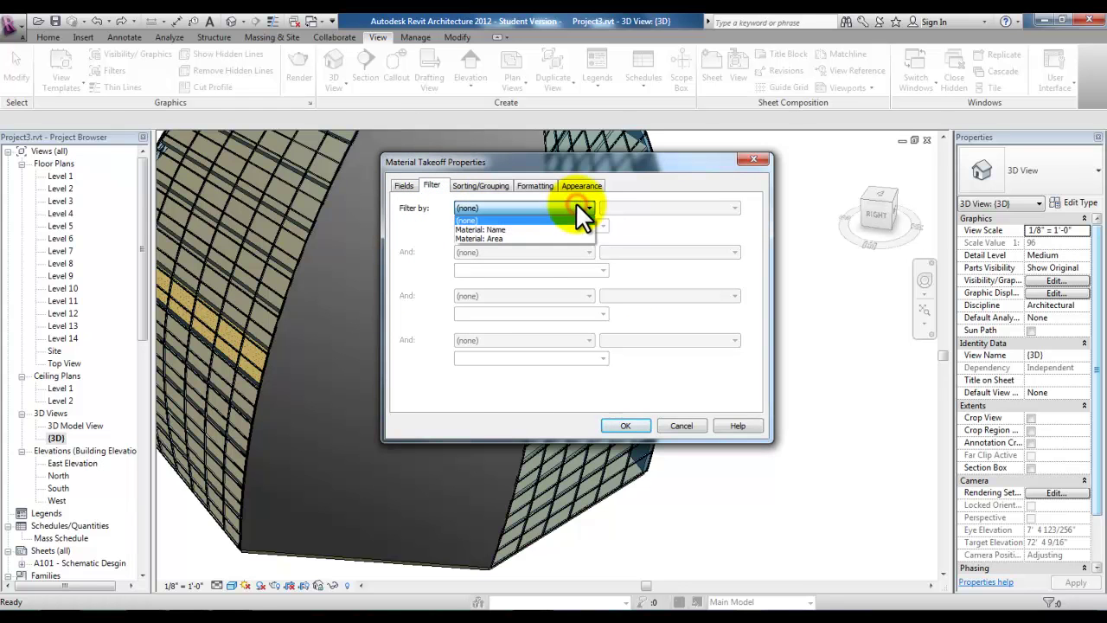
click(508, 230)
click(645, 207)
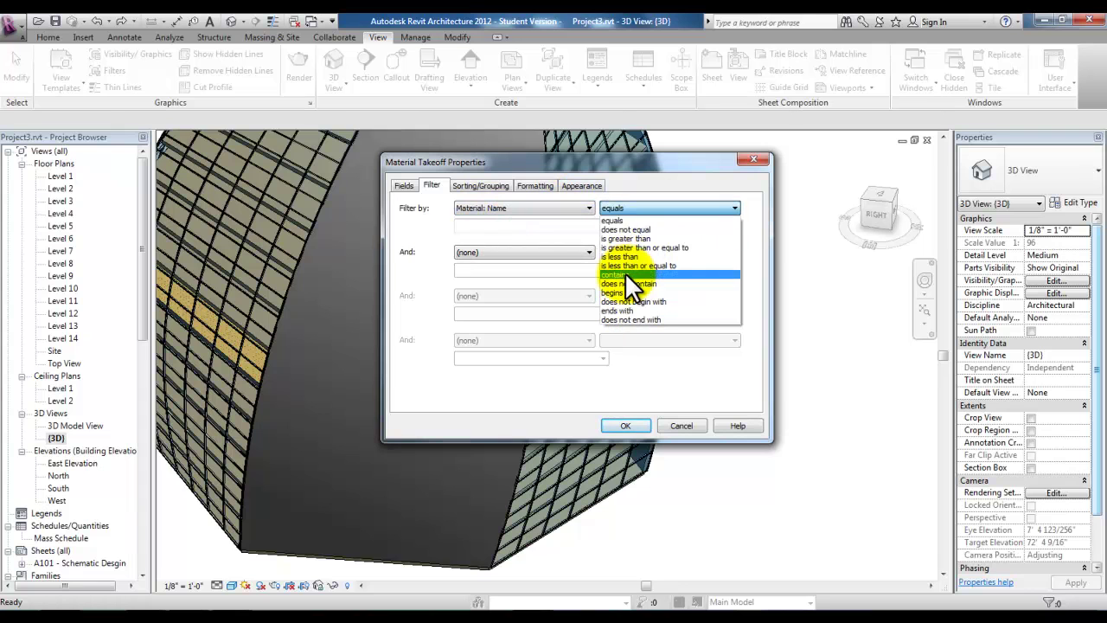
click(624, 275)
click(461, 225)
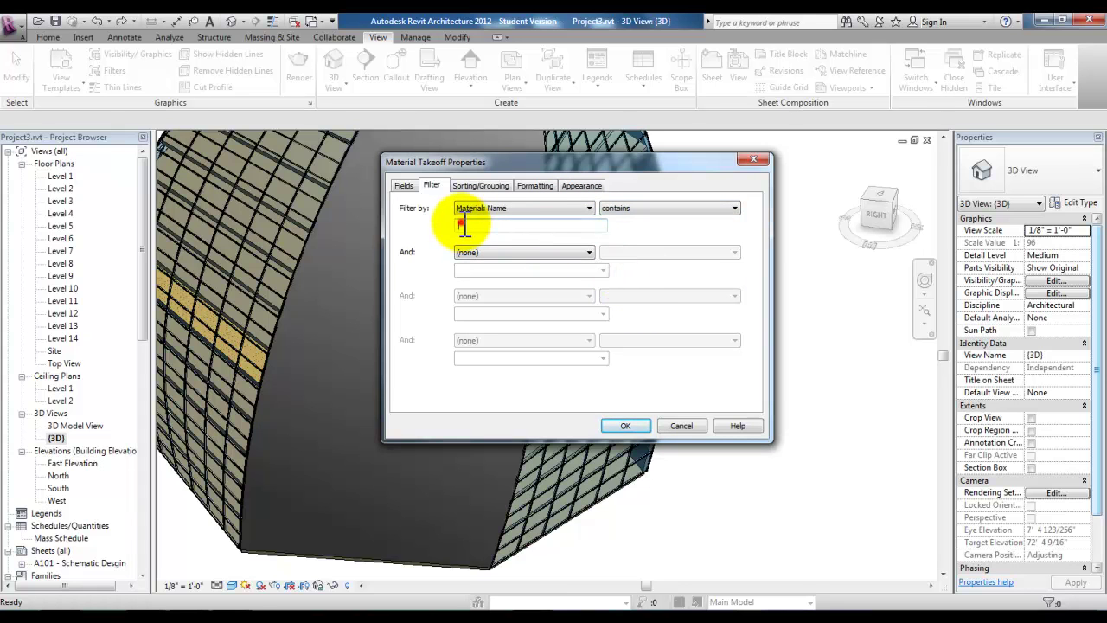
text(Rec)
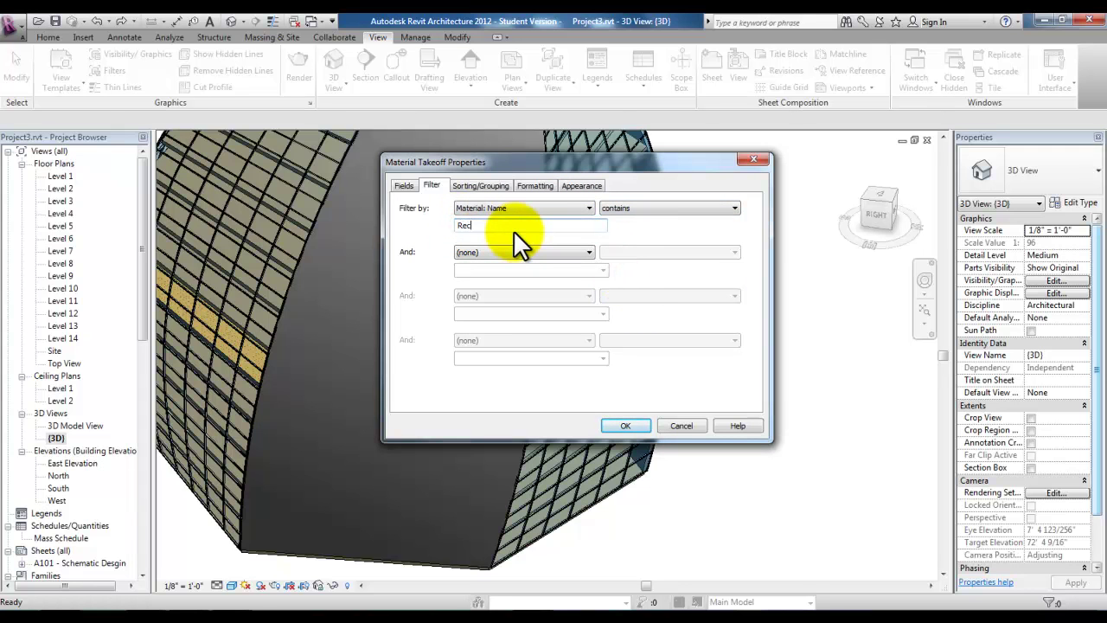
text(ycled Carpet)
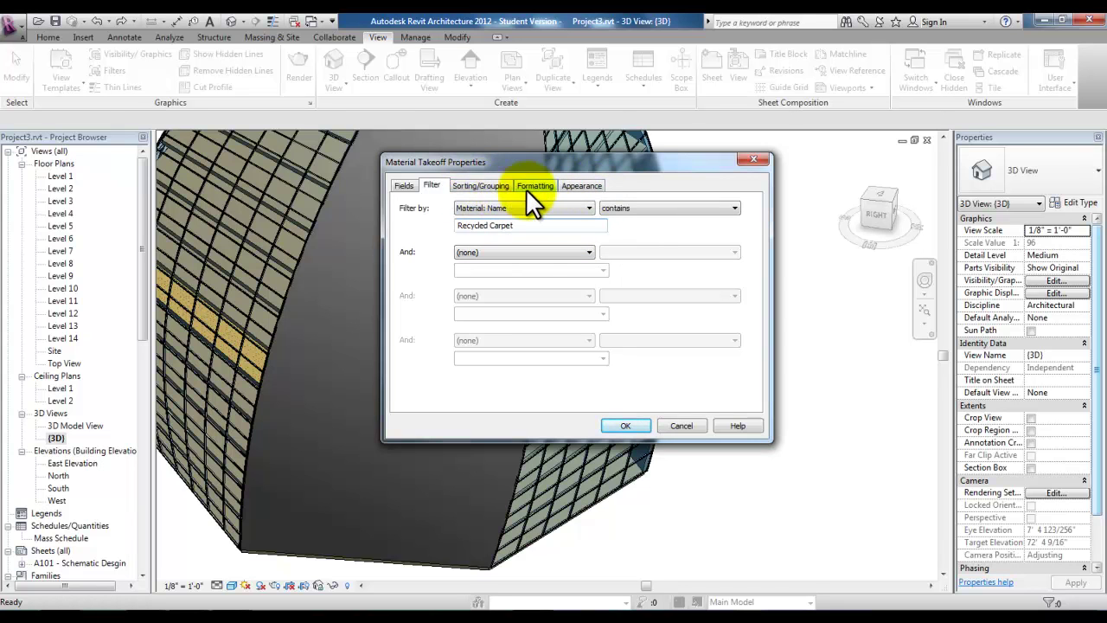
Step: Open the takeoff schedule and widen the Material: Area and Material: Name columns
click(635, 427)
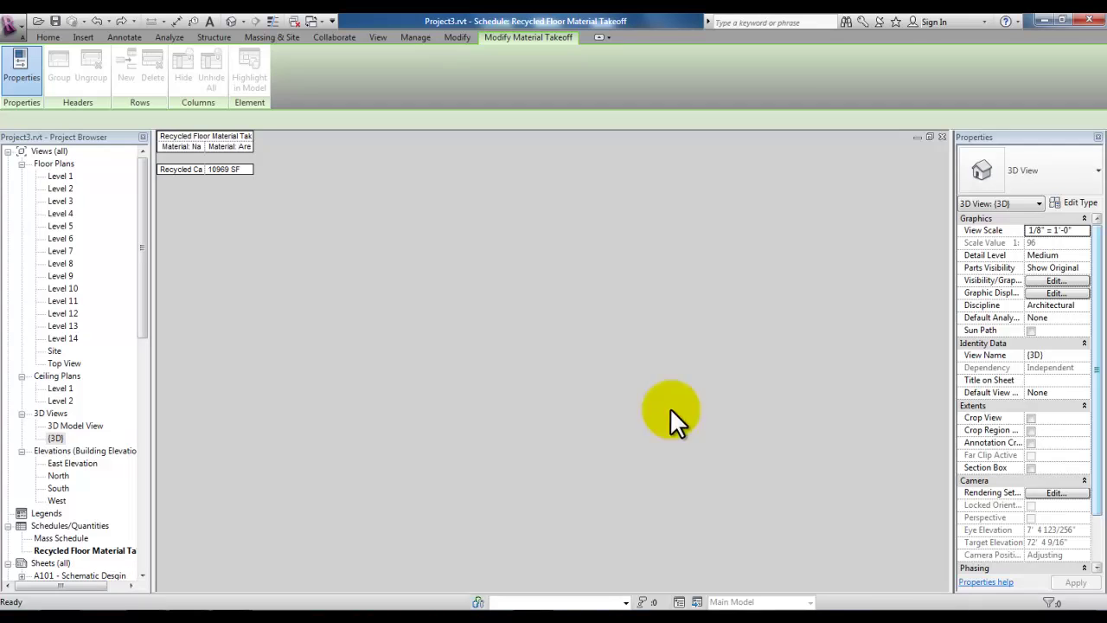
drag(251, 141, 417, 147)
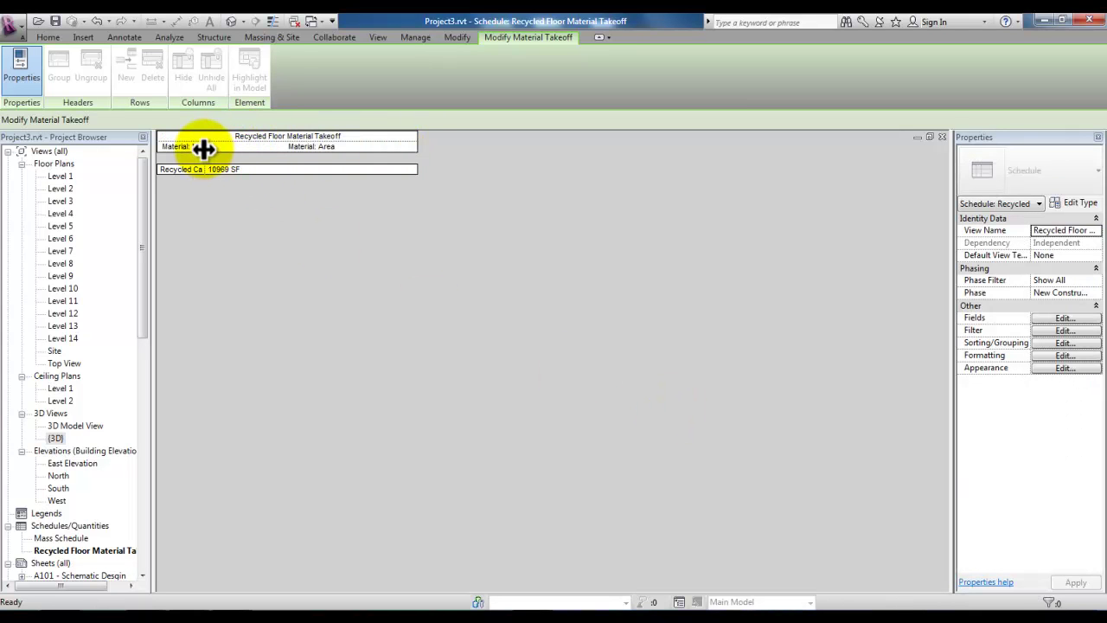
drag(202, 148, 284, 153)
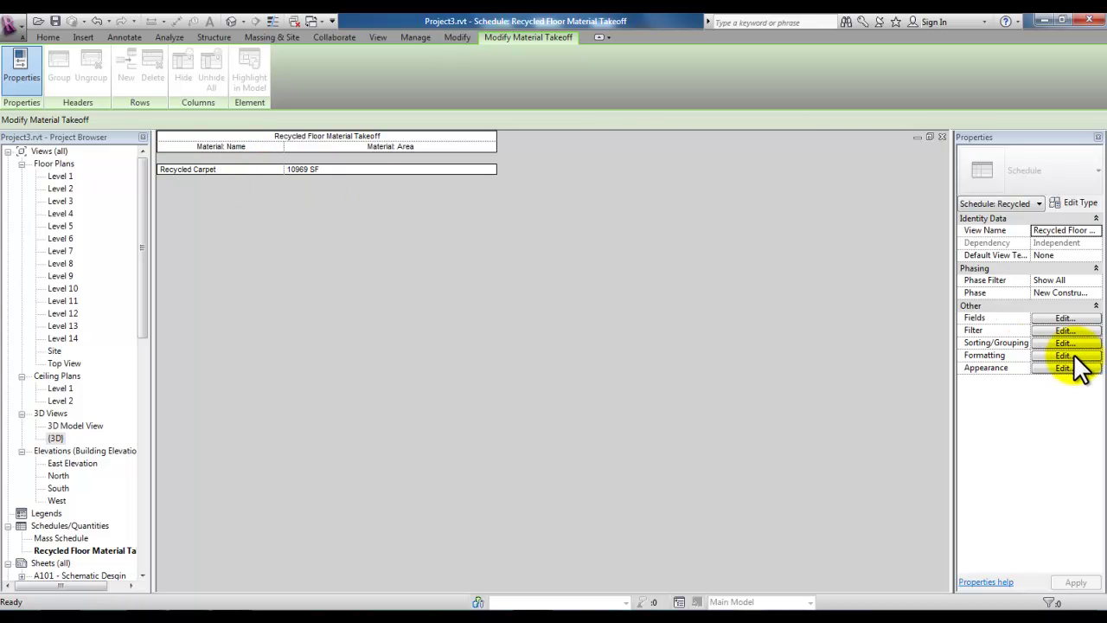
Step: Set the Material: Area field's alignment to Center in the schedule's Formatting settings
click(1053, 356)
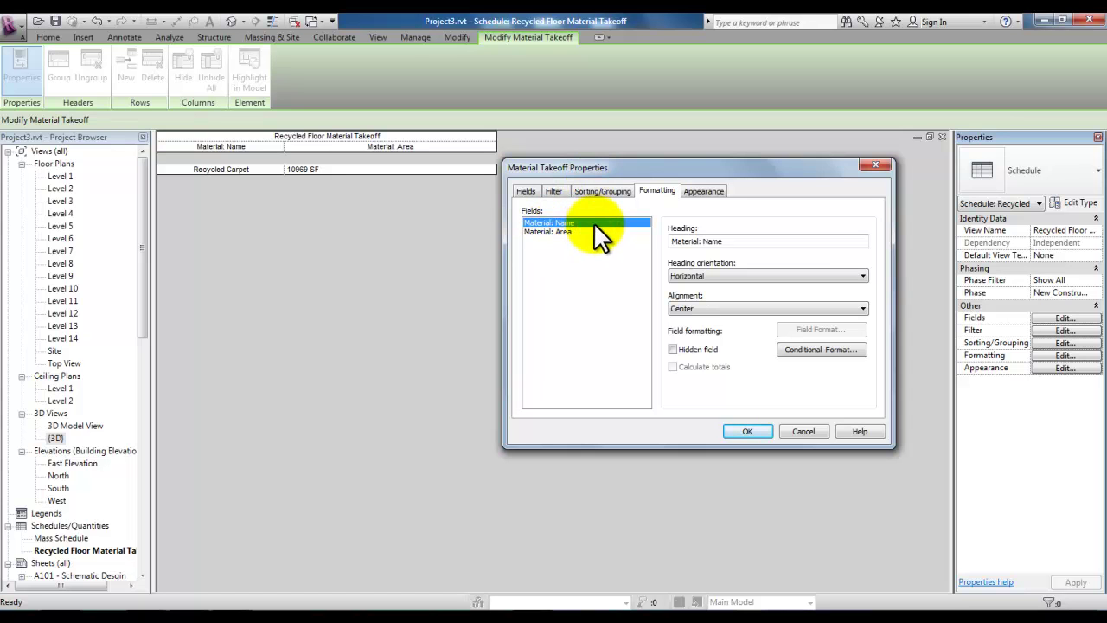
click(543, 232)
click(696, 309)
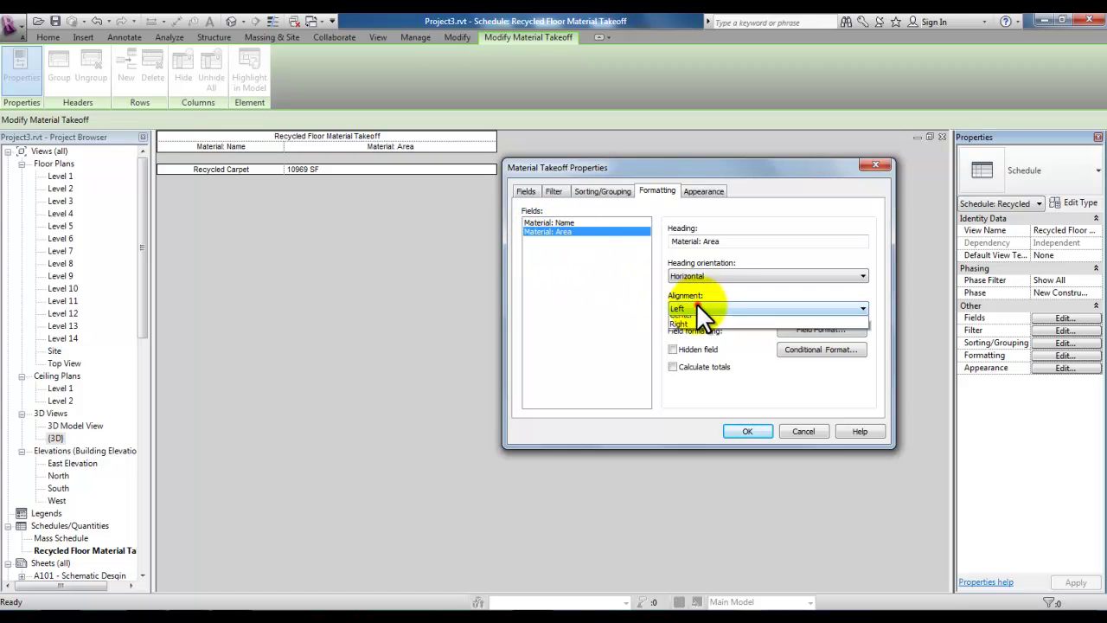
click(694, 317)
click(736, 430)
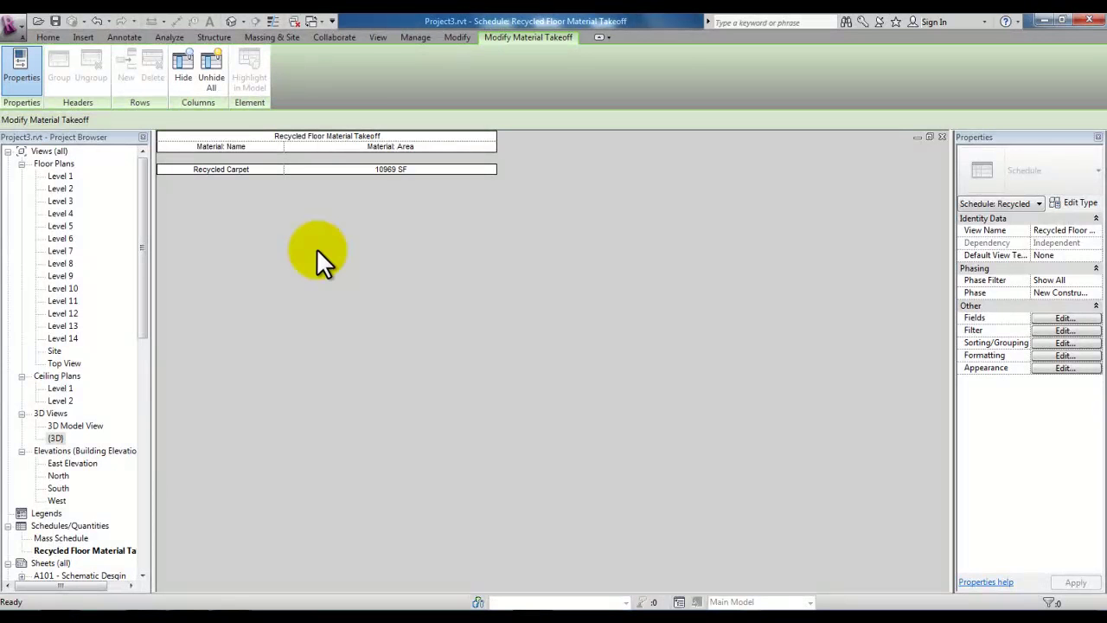
Step: Switch to the {3D} view and open Graphic Display Options from the Visual Style menu
double_click(52, 437)
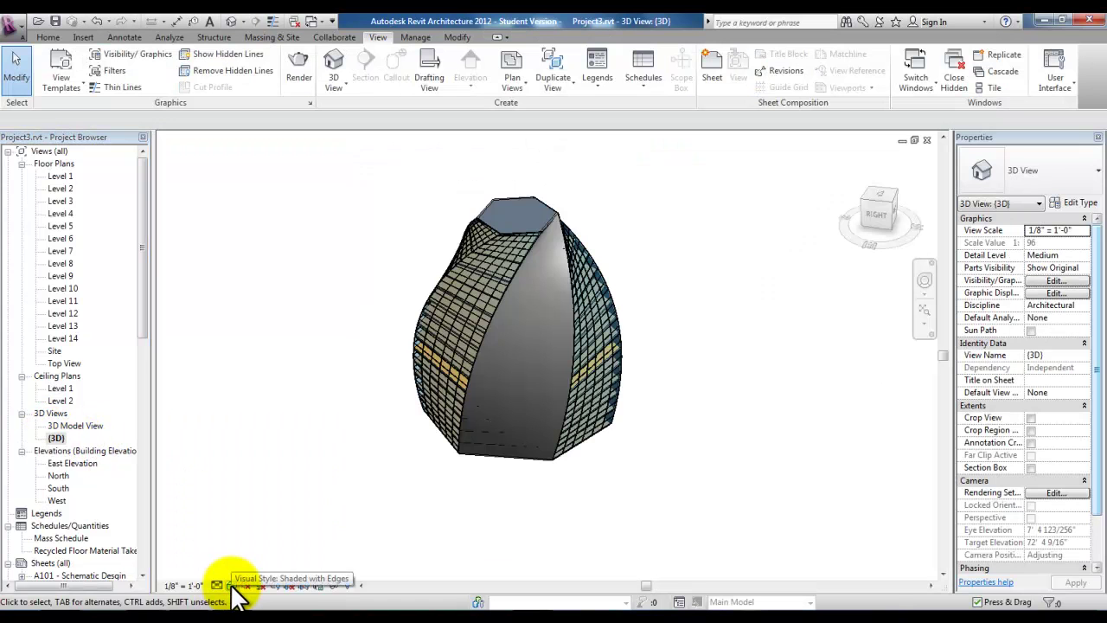
click(232, 588)
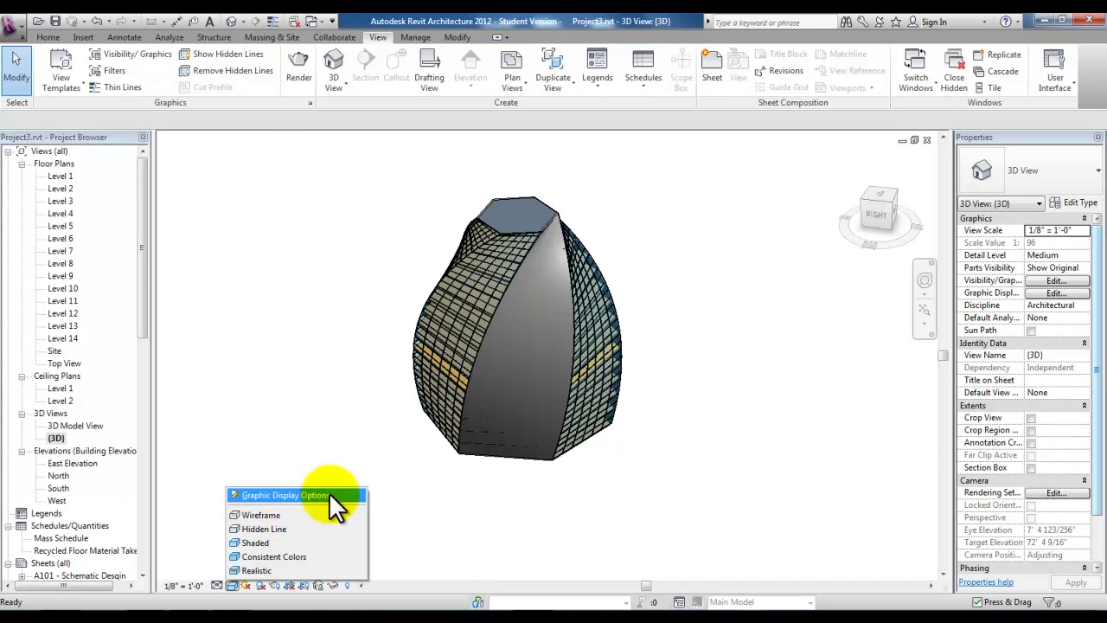
click(286, 495)
drag(414, 28, 669, 72)
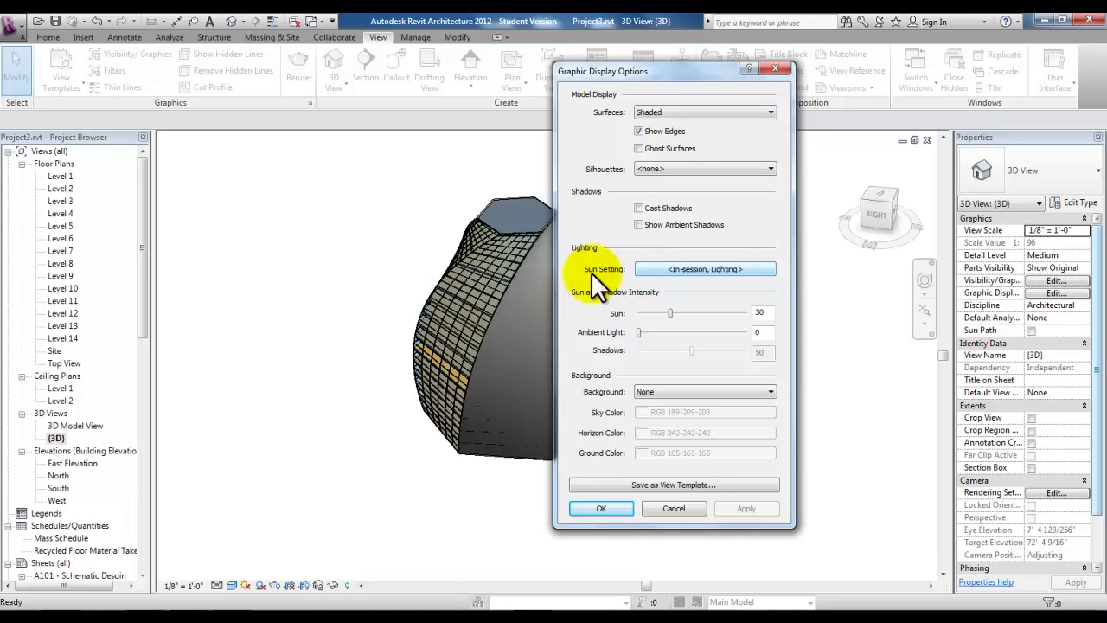
Step: In Sun Settings, choose Single Day and select the Winter Solstice Solar Study preset
click(732, 268)
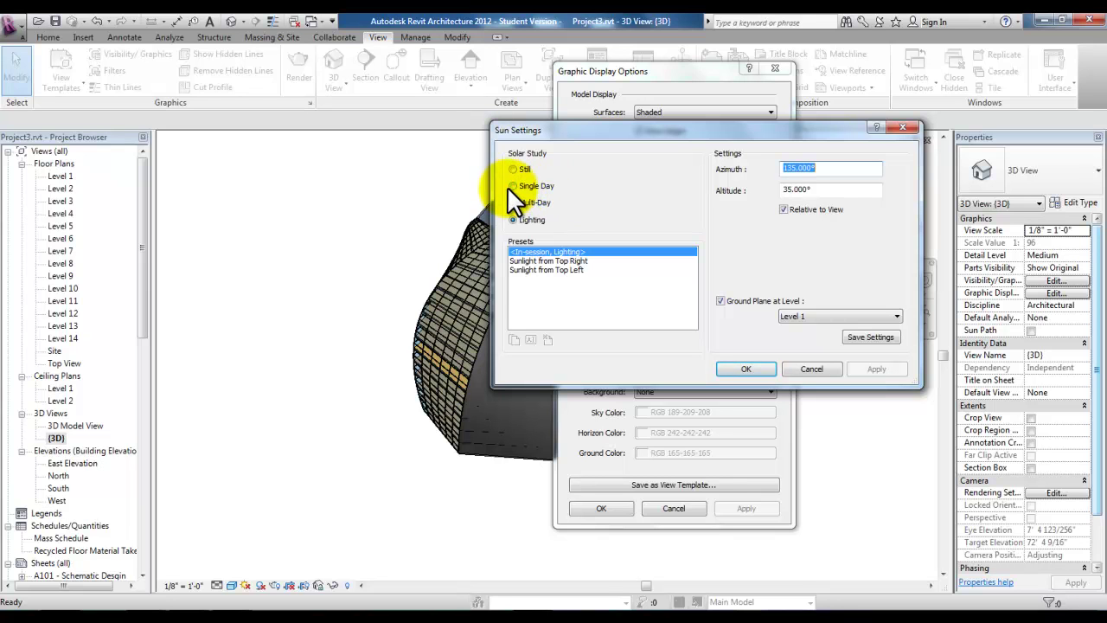
click(513, 186)
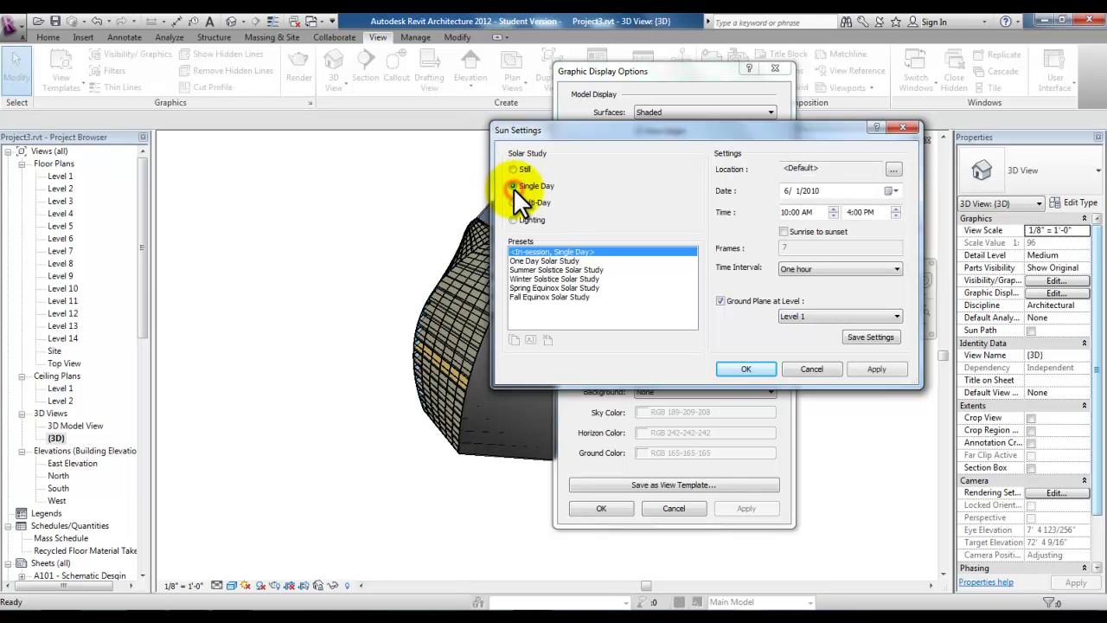
click(555, 278)
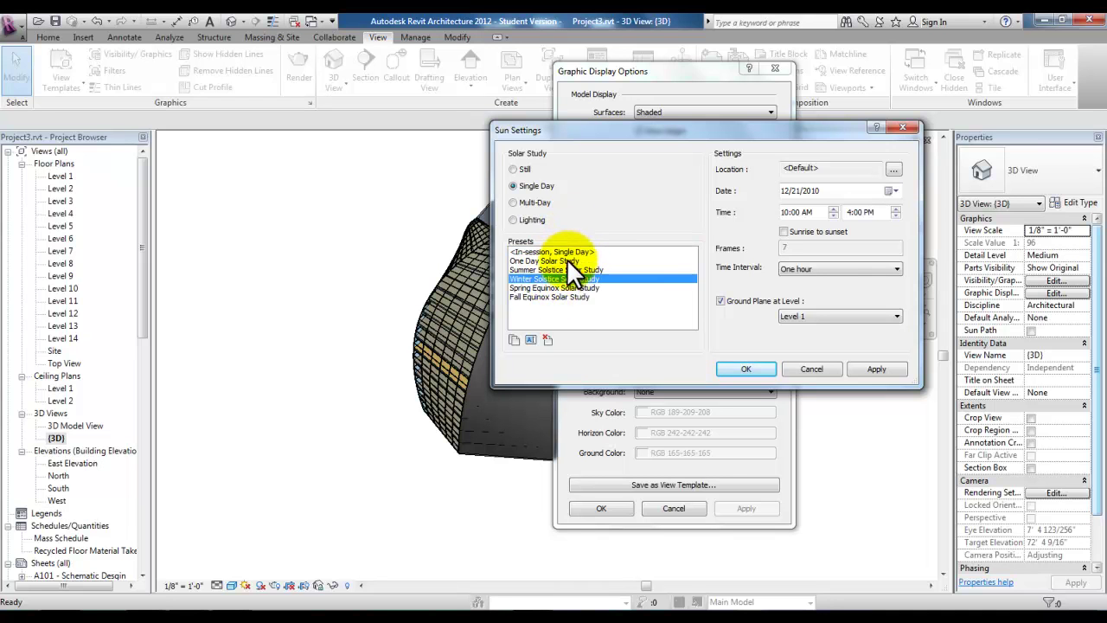
Step: Duplicate the preset as 'Project Solar Study' and bring up its Location settings
click(515, 339)
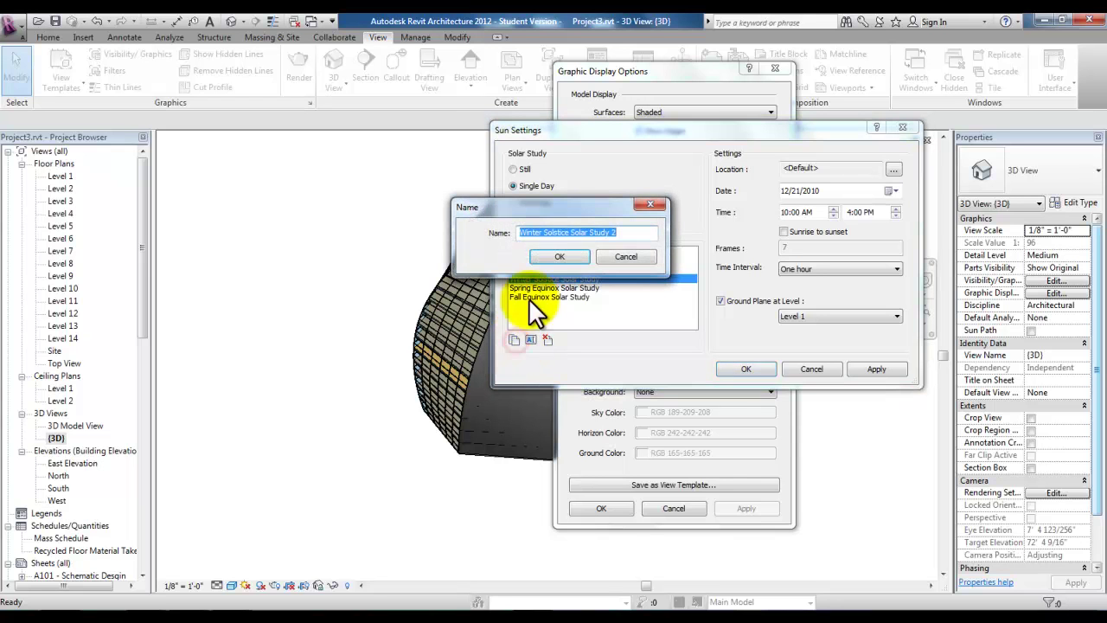
text(P)
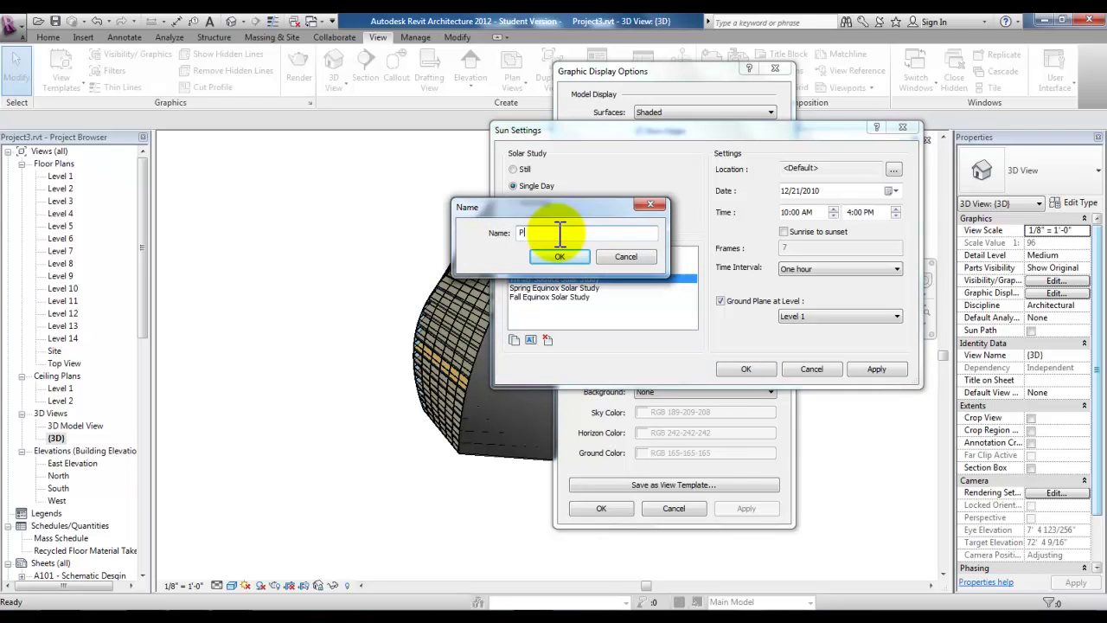
text(roject Solar Stude)
key(BackSpace)
text(y)
click(578, 257)
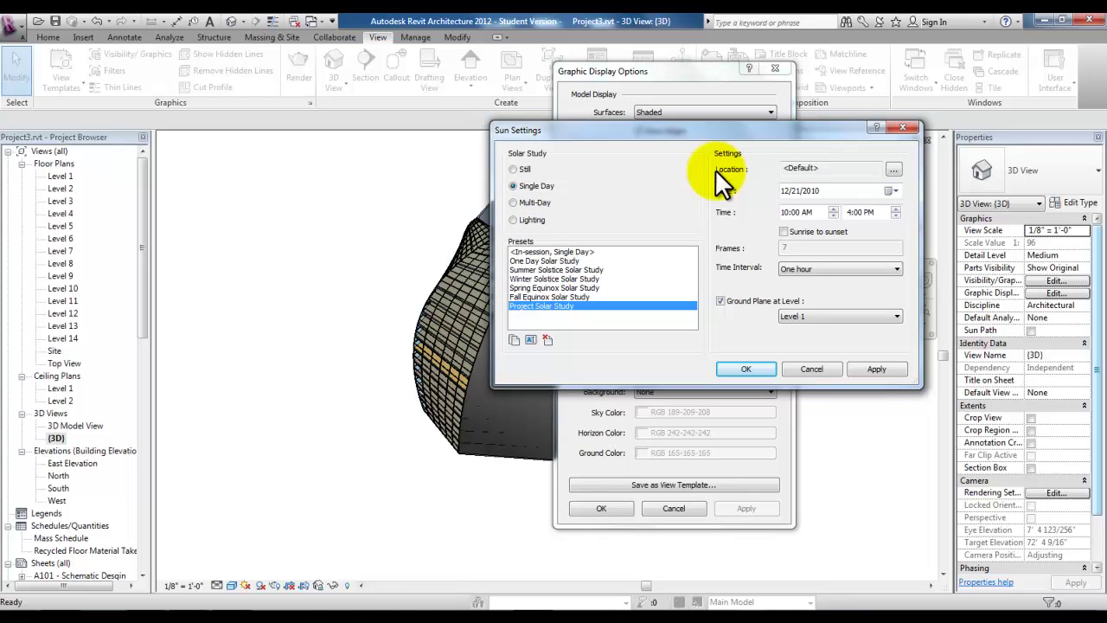
click(893, 167)
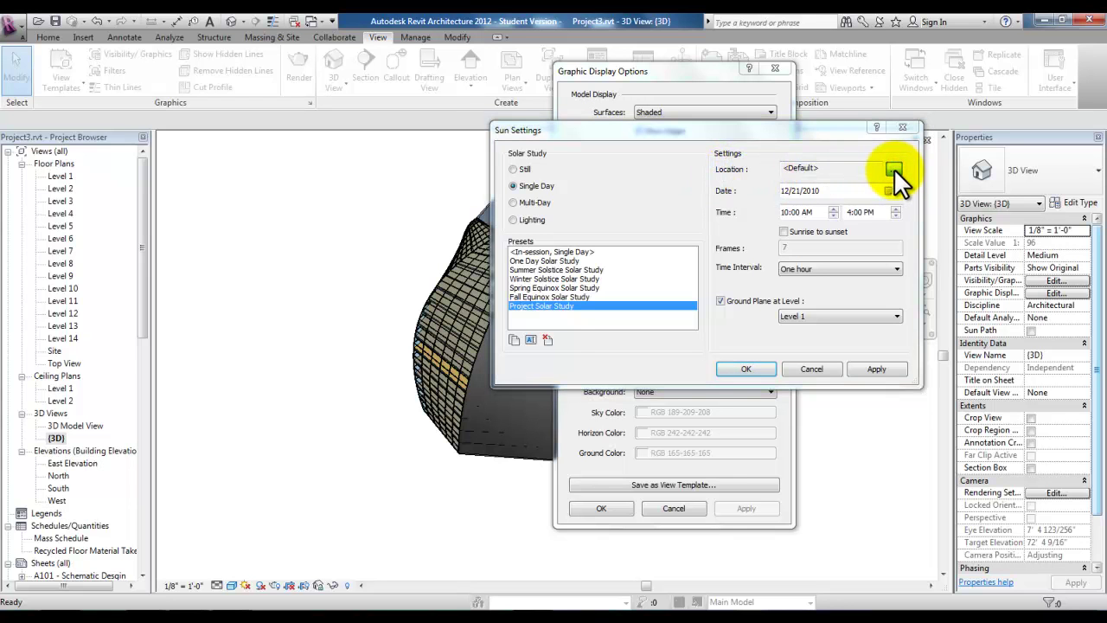
drag(407, 63, 440, 64)
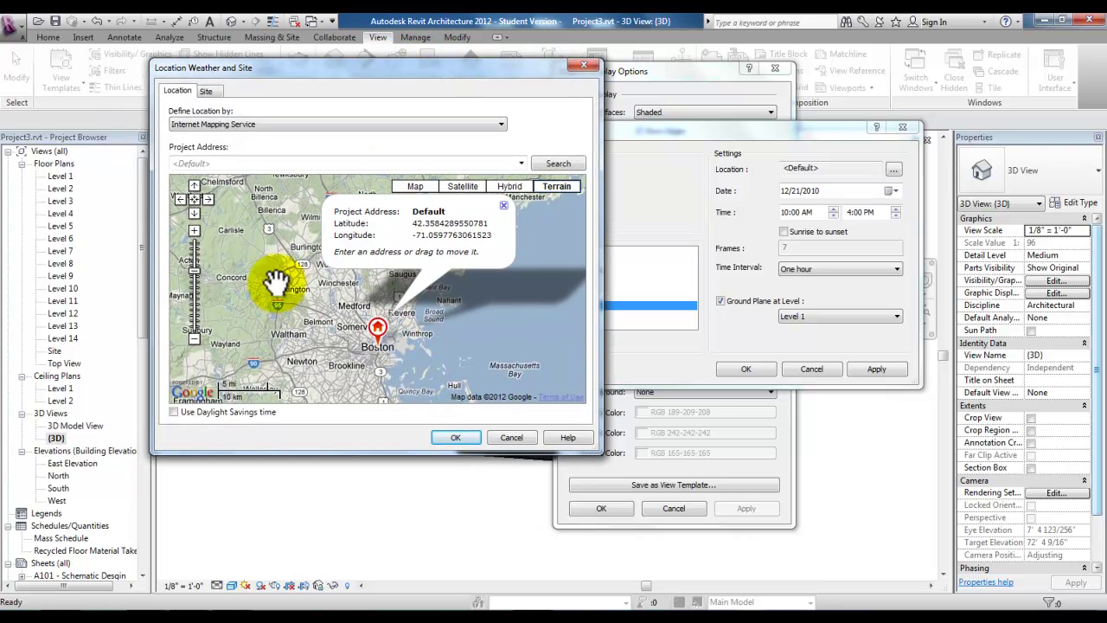
Step: Locate the project at Southfield, MI, USA, nudging the marker to 42.4417, -83.2338
click(223, 164)
text(Southfield, MI, USA)
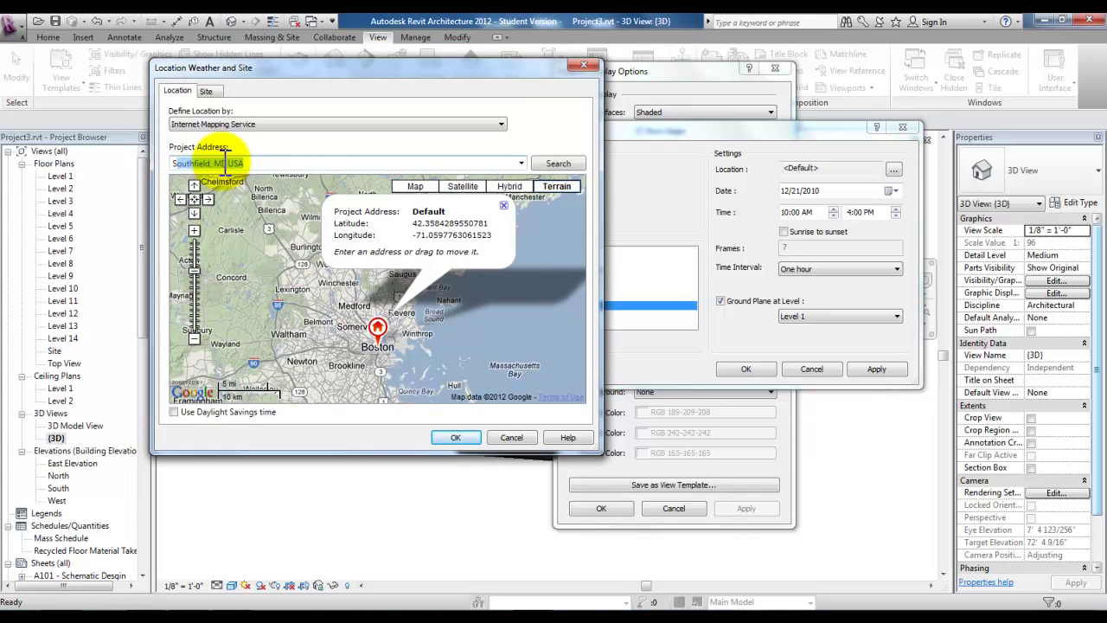
key(shift+Right)
key(shift+Right)
key(shift+Right)
key(shift+Right)
key(shift+Right)
key(shift+Right)
key(shift+Right)
key(shift+Right)
click(555, 164)
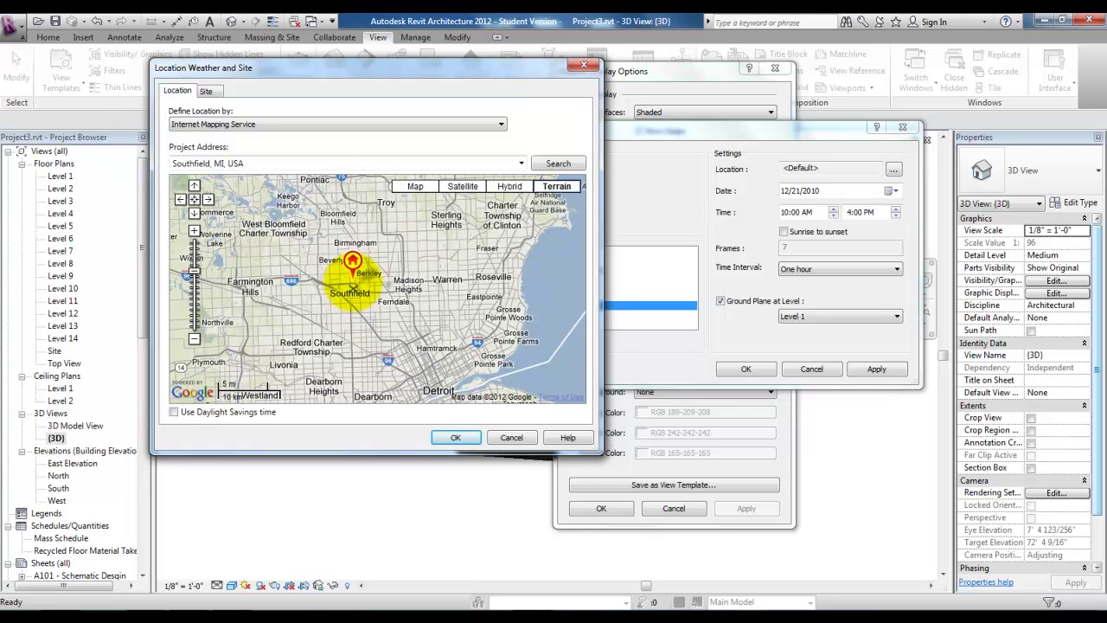
mouse_move(355, 292)
mouse_down()
mouse_move(382, 281)
mouse_move(344, 313)
mouse_up()
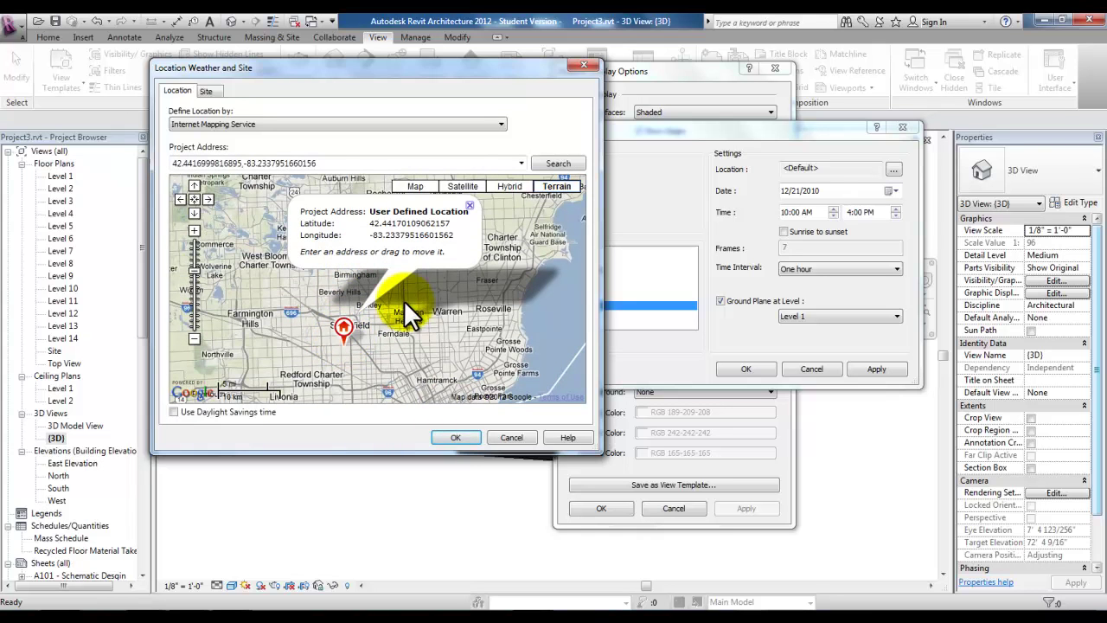
click(457, 435)
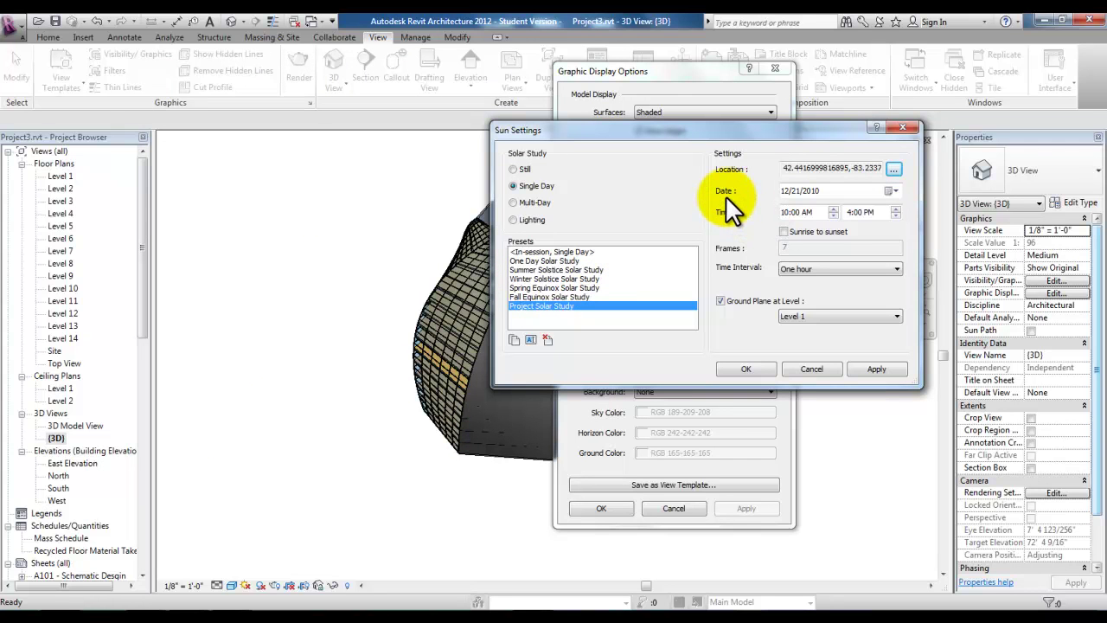
Step: Change the Project Solar Study time interval from one hour to 30 minutes and confirm
click(783, 195)
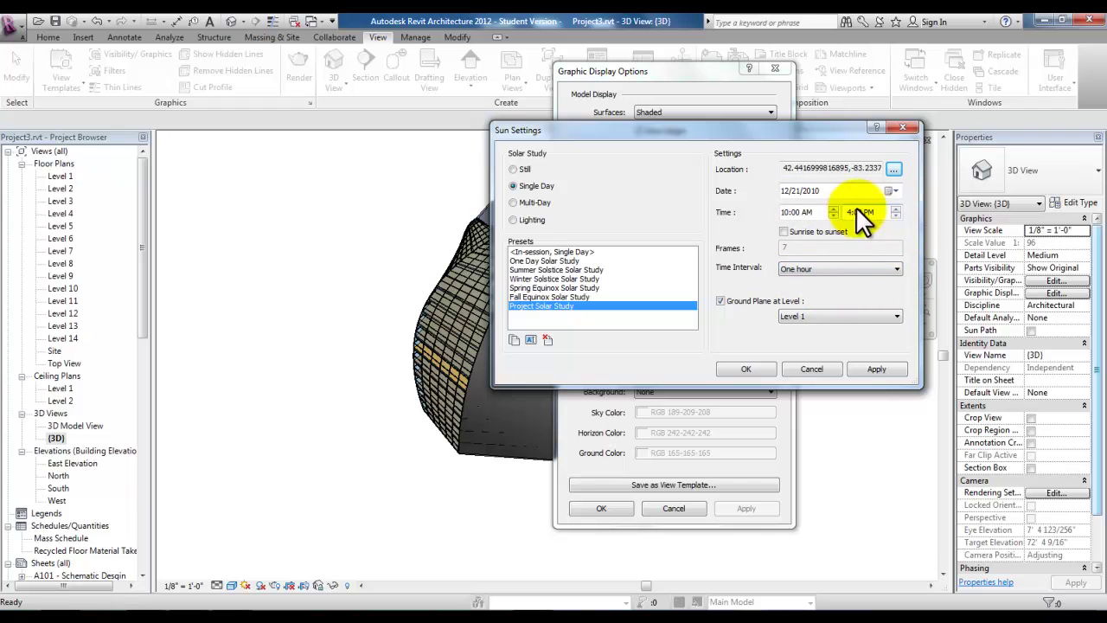
click(897, 268)
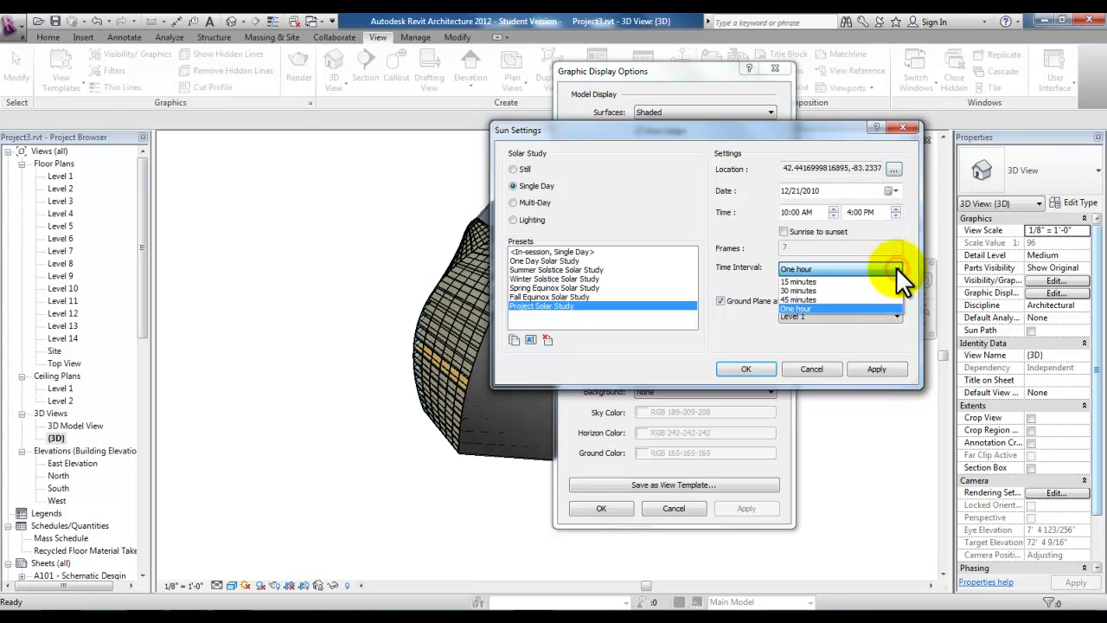
click(896, 266)
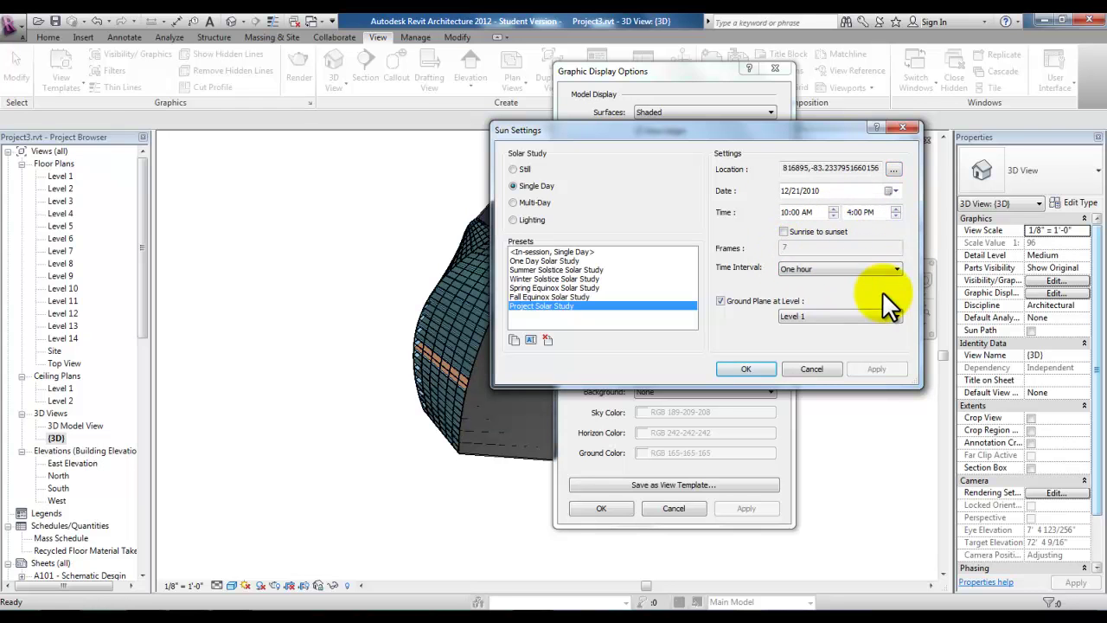
click(833, 266)
click(820, 288)
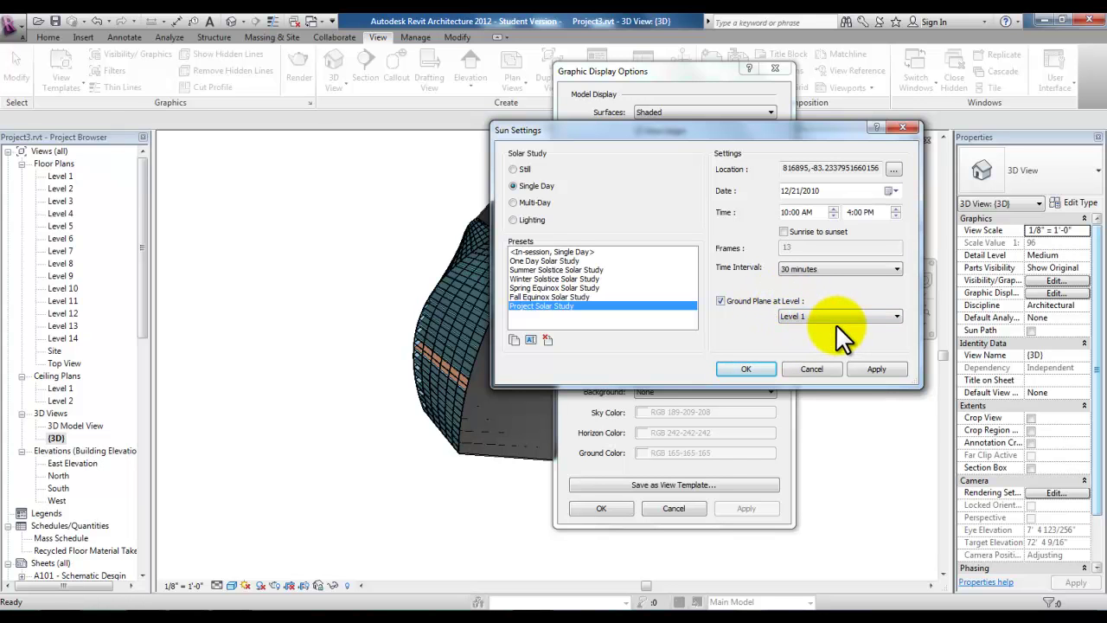
click(746, 369)
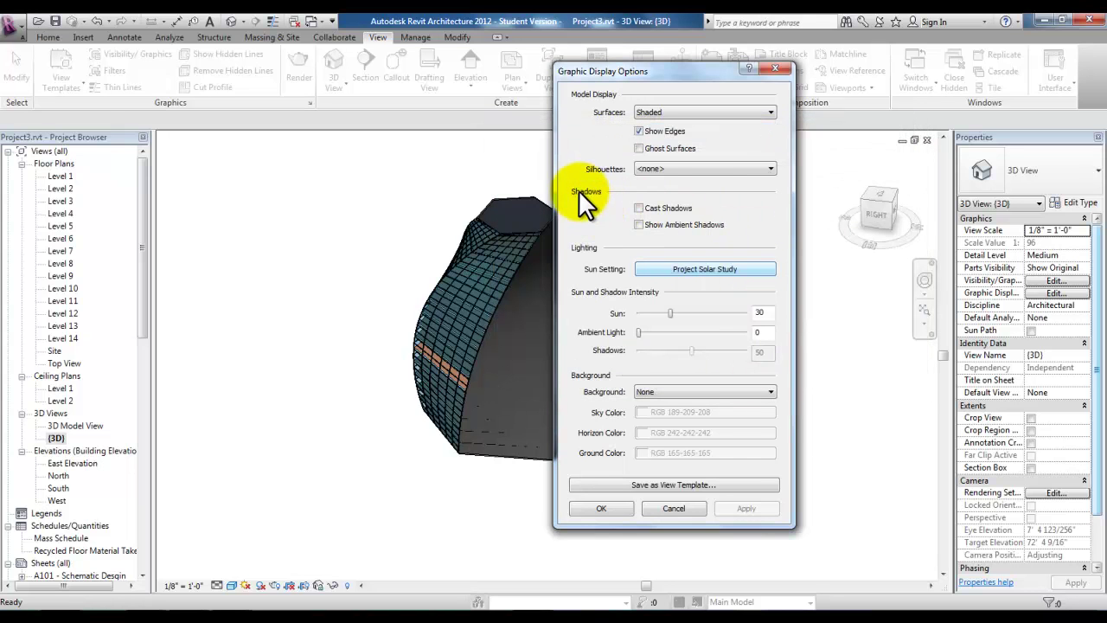
Step: Enable Cast Shadows in the 3D view and orbit to inspect the tower's shadow
click(639, 209)
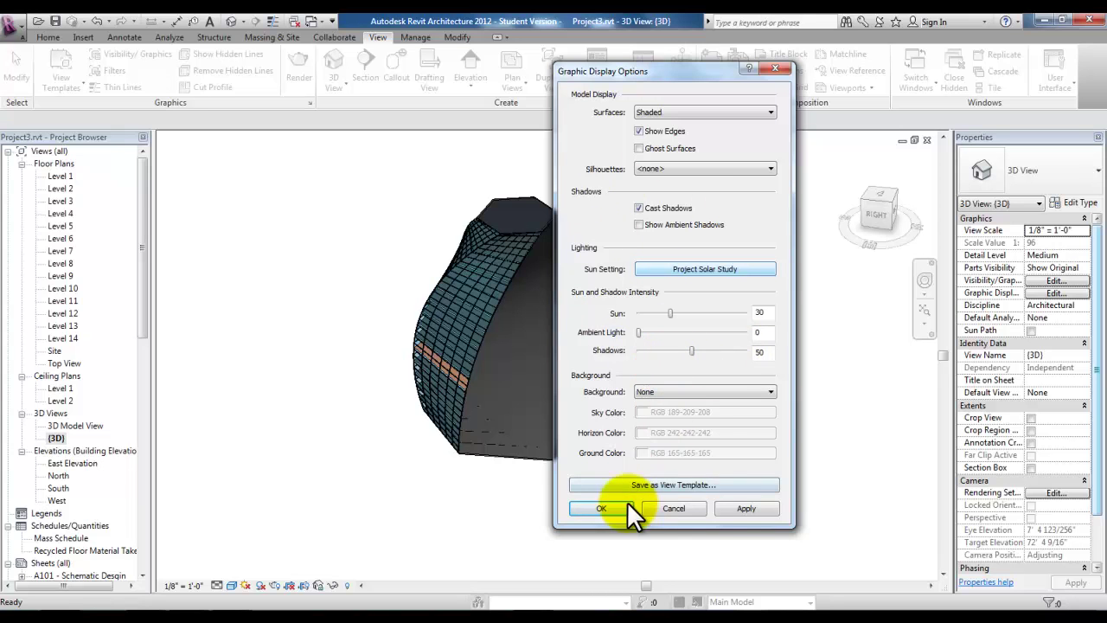
click(736, 508)
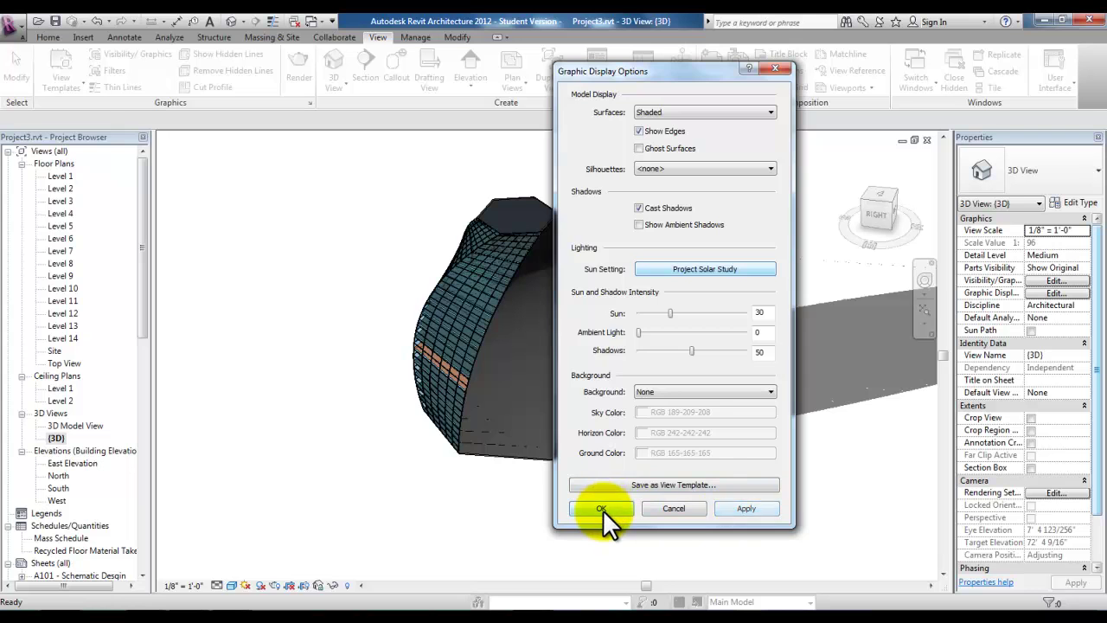
click(603, 509)
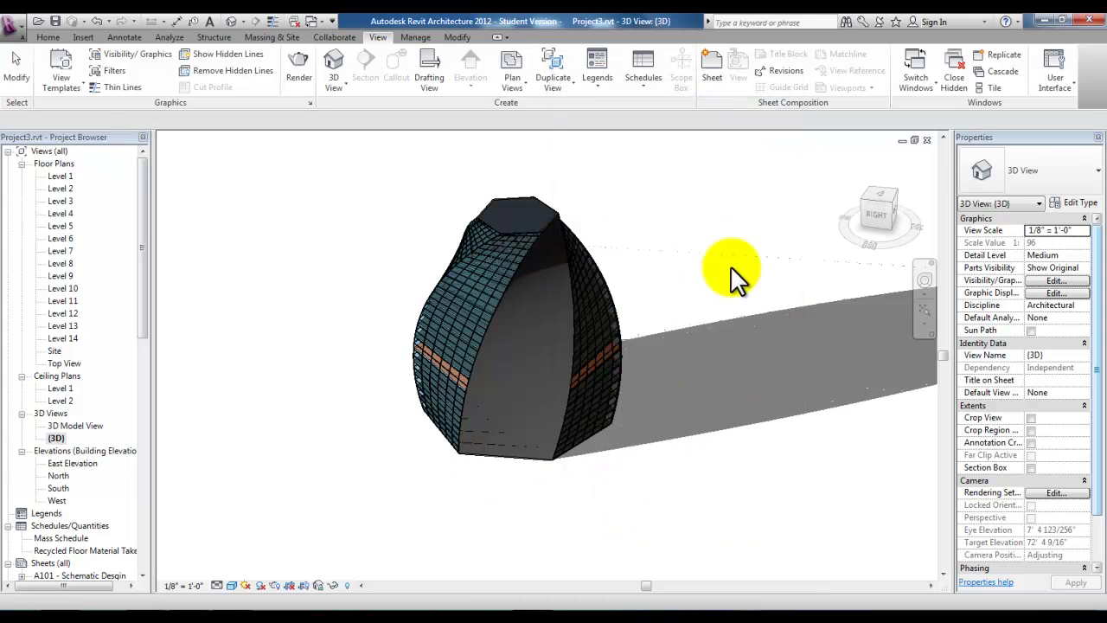
shift+middle_drag(705, 396, 474, 398)
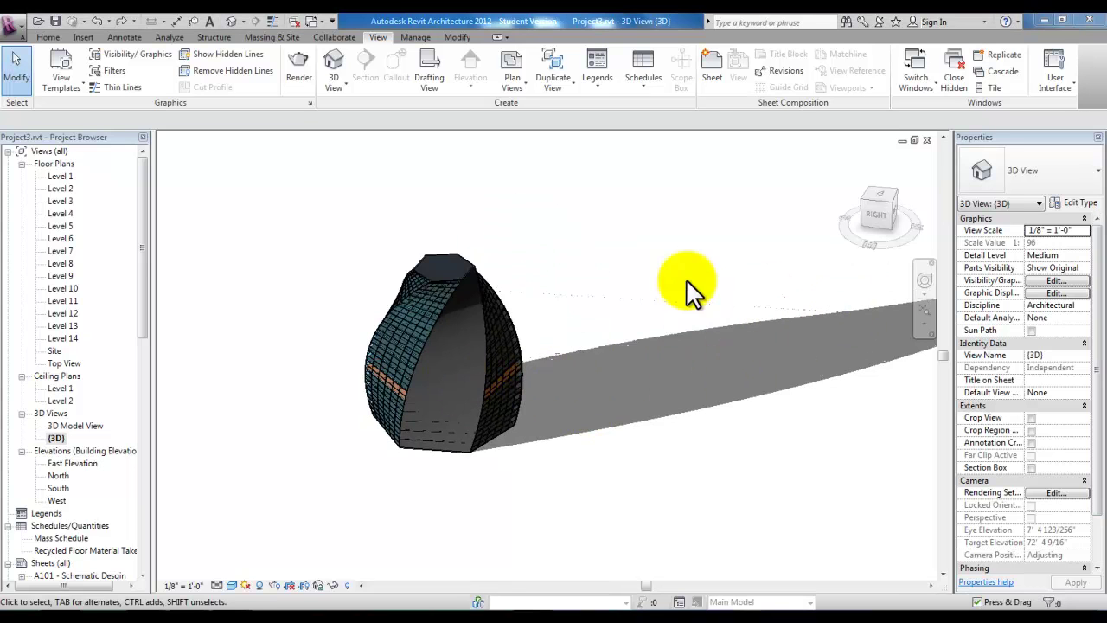
double_click(54, 189)
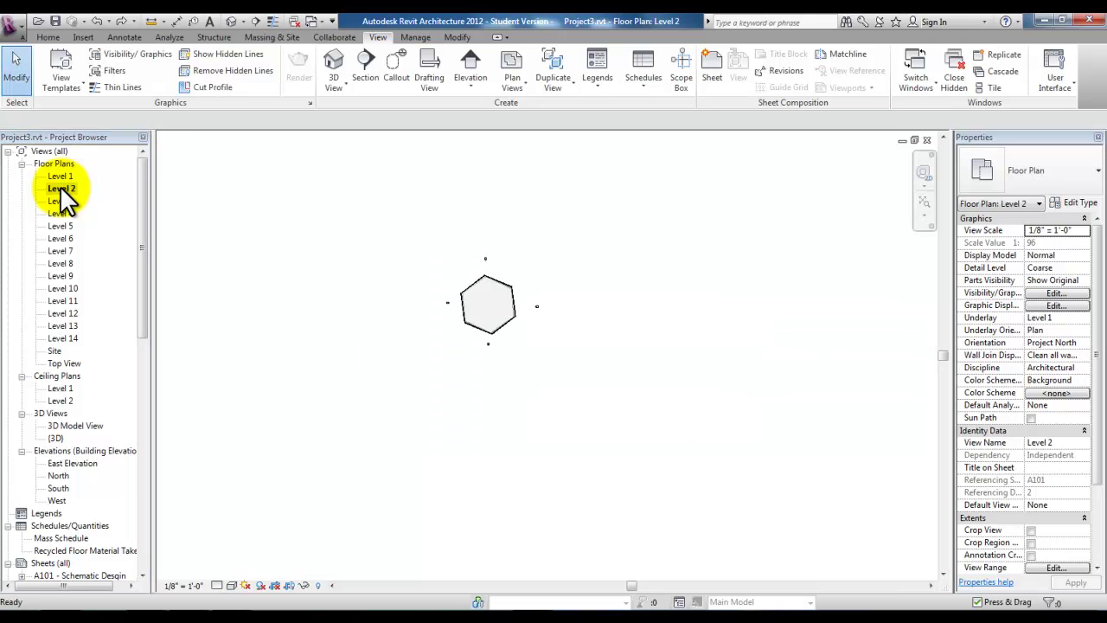
Step: Place a camera on Level 2 with its eye below the tower and target beyond the hexagon
middle_drag(418, 377, 424, 331)
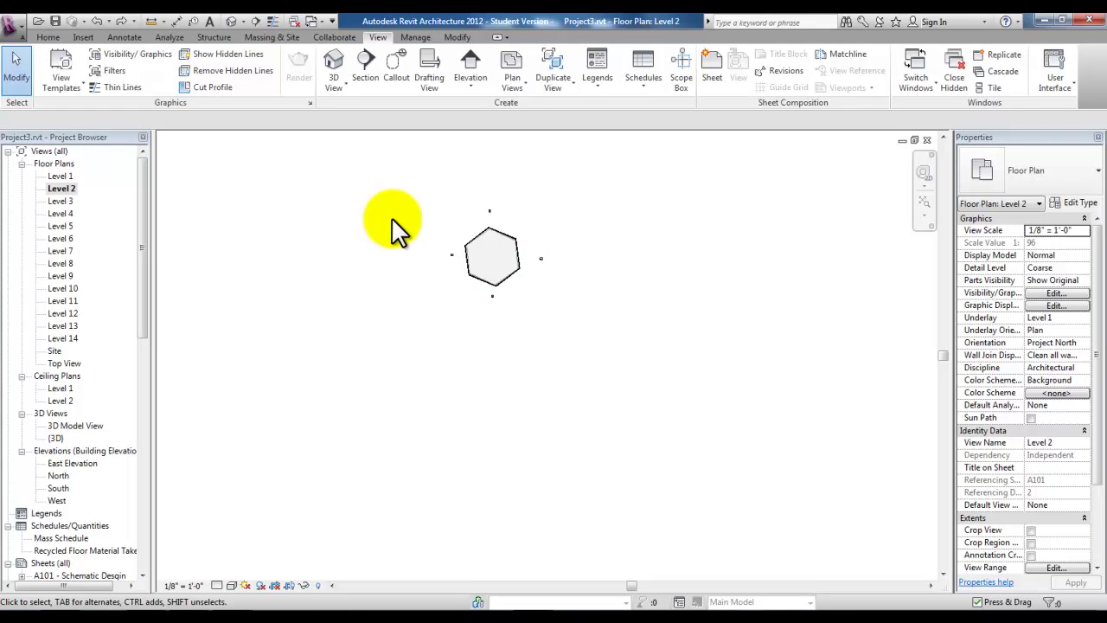
click(244, 22)
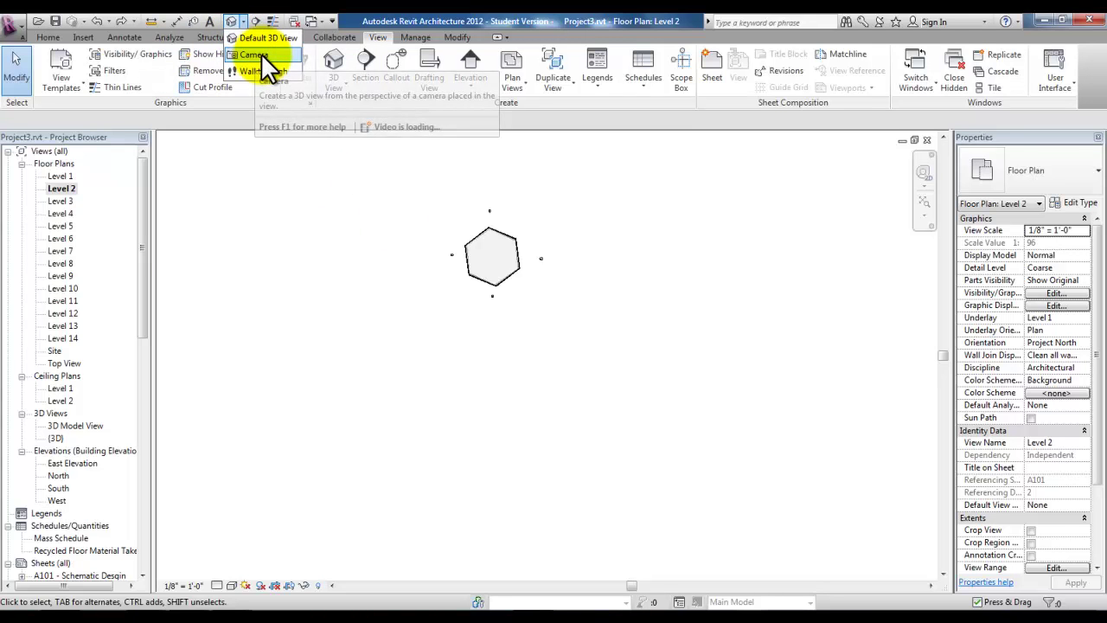
click(260, 54)
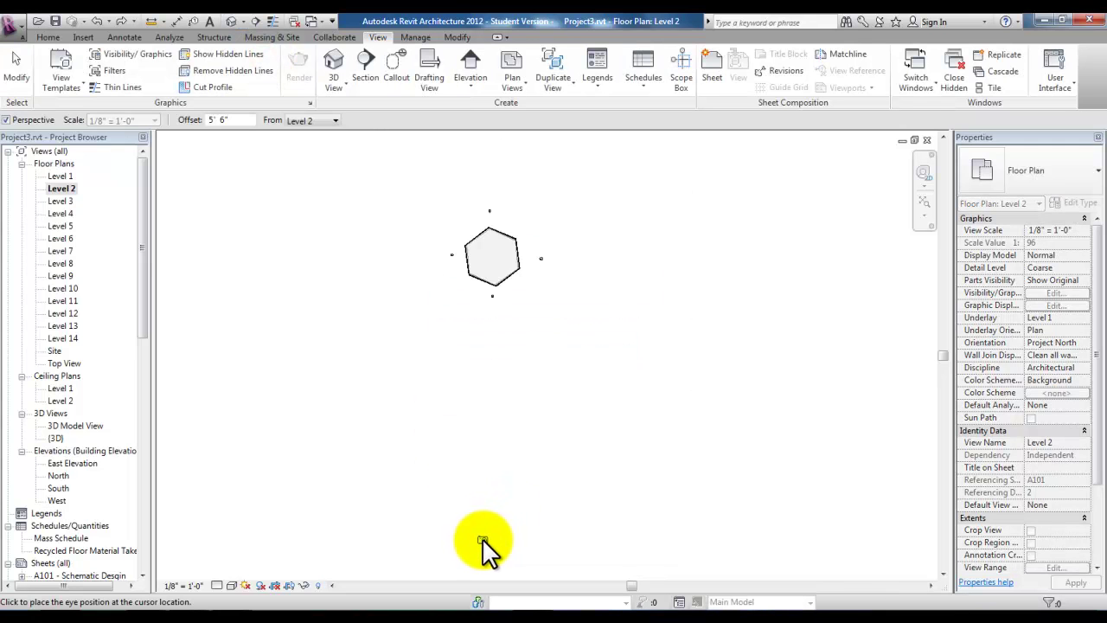
click(482, 539)
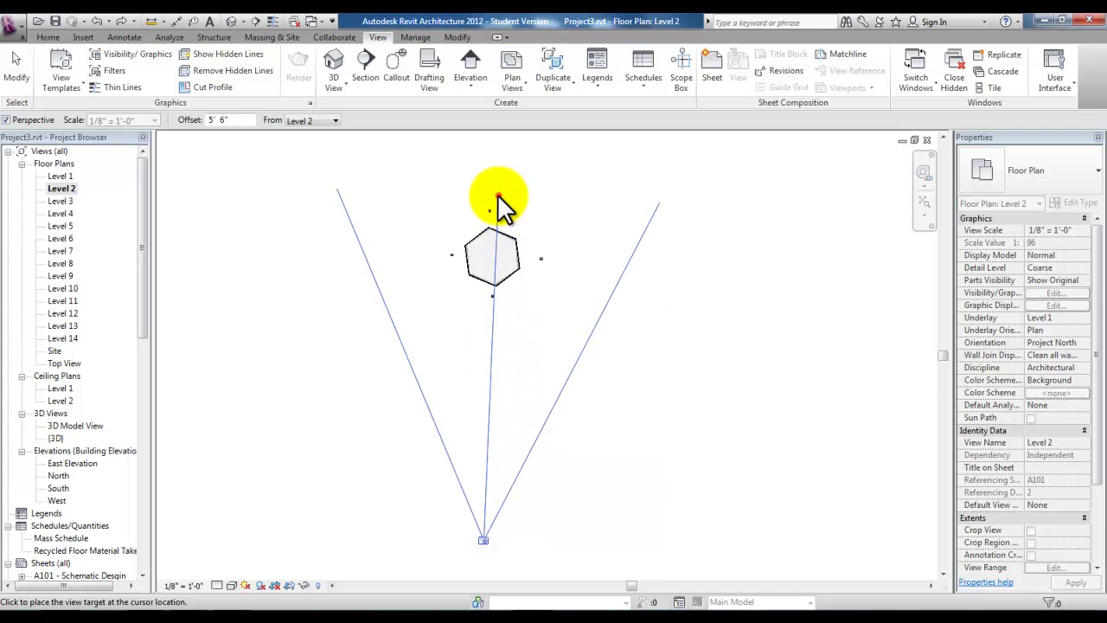
click(498, 200)
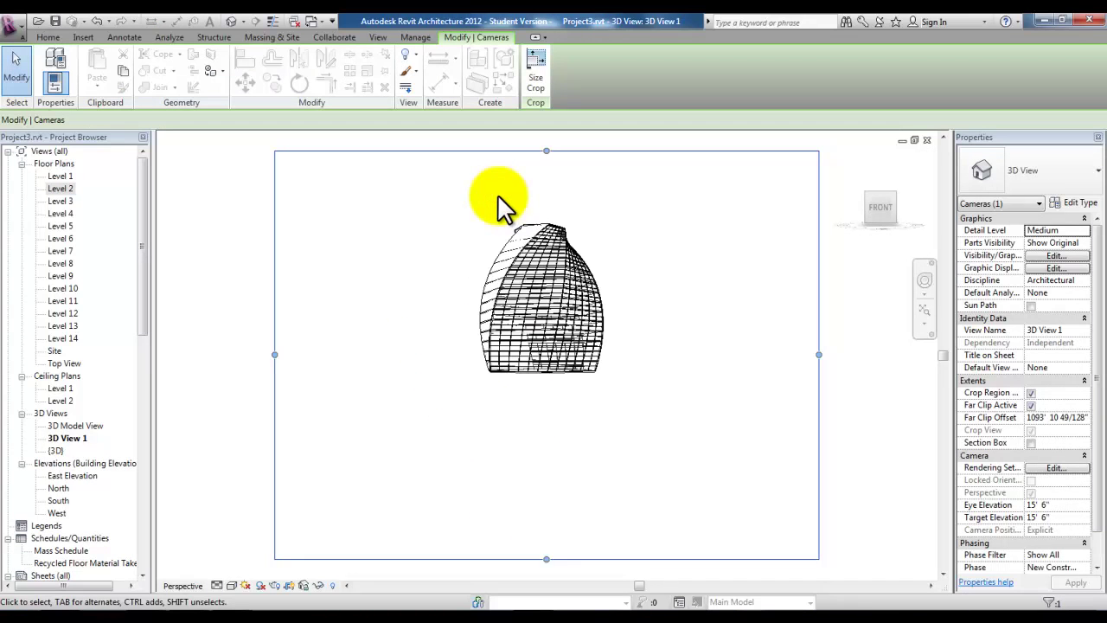
Step: Pull the bottom and side of the 3D View 1 crop boundary inward
click(545, 559)
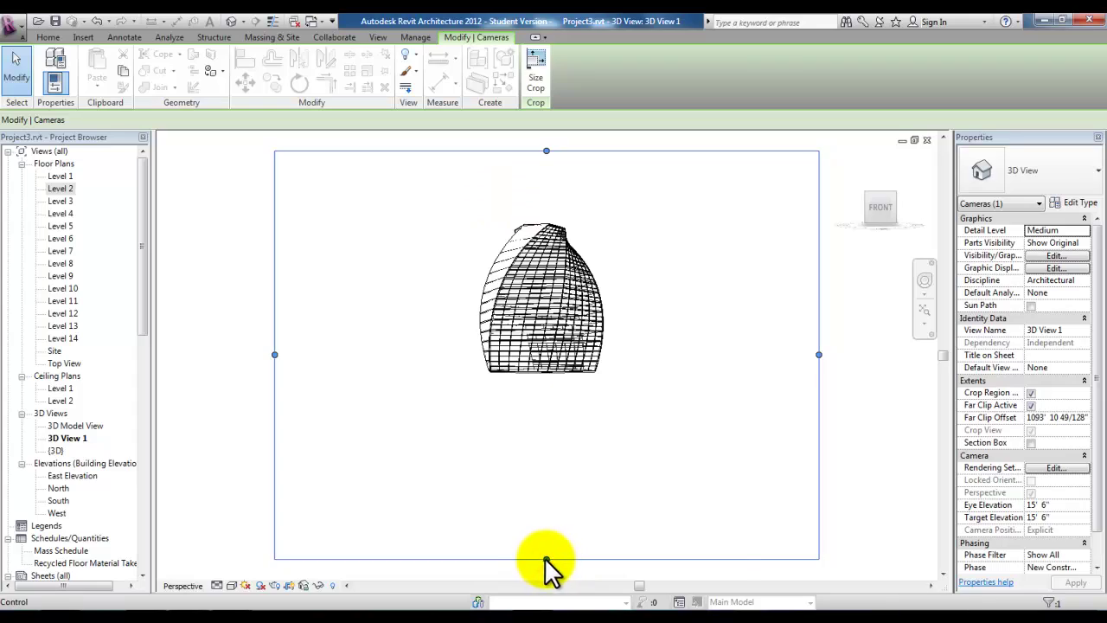
drag(548, 557, 546, 410)
drag(819, 280, 773, 287)
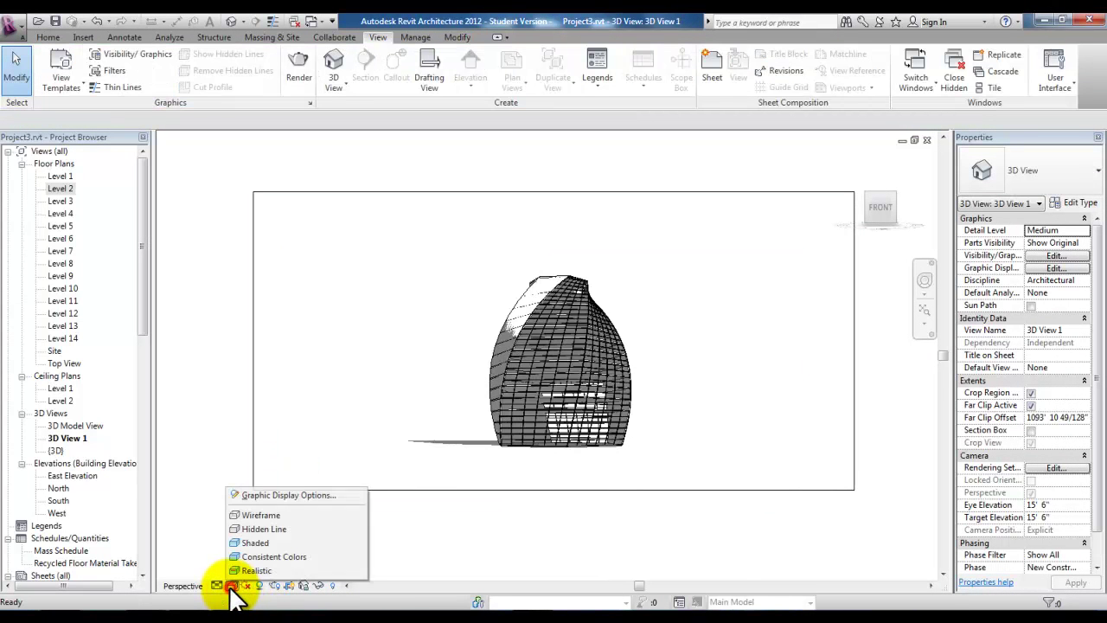
Step: Set 3D View 1's sun to the Single Day Project Solar Study preset in Graphic Display Options
click(232, 586)
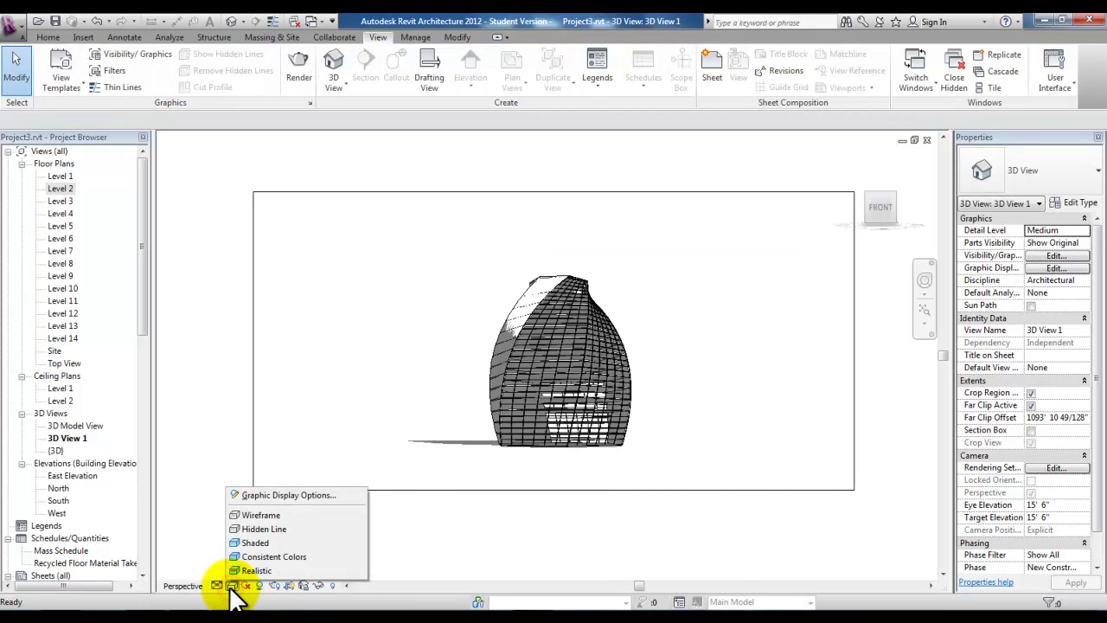
click(289, 494)
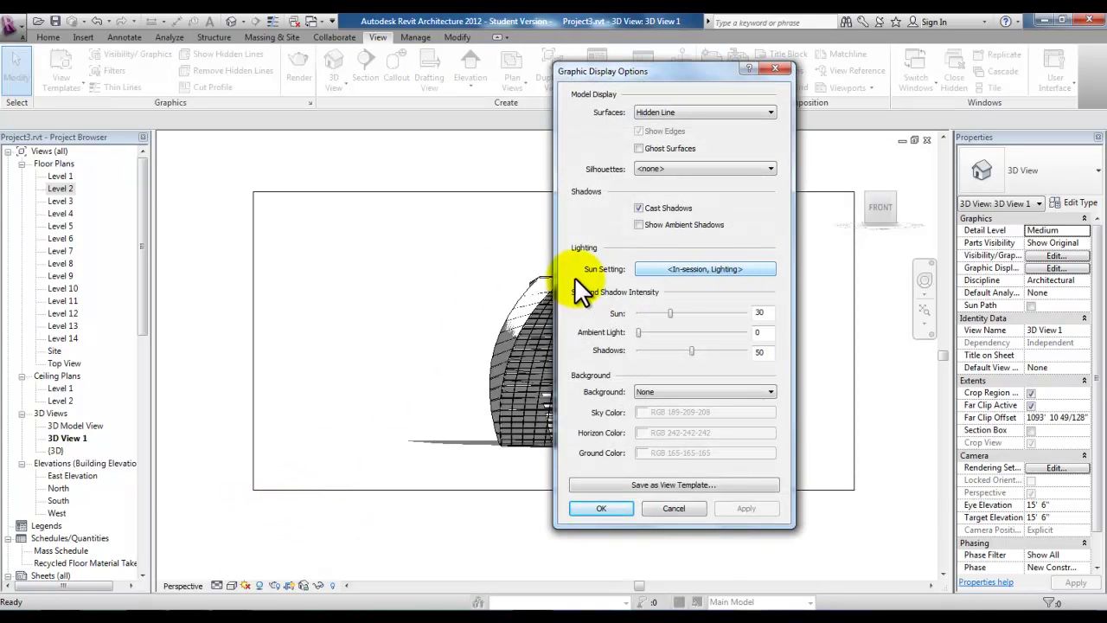
click(726, 264)
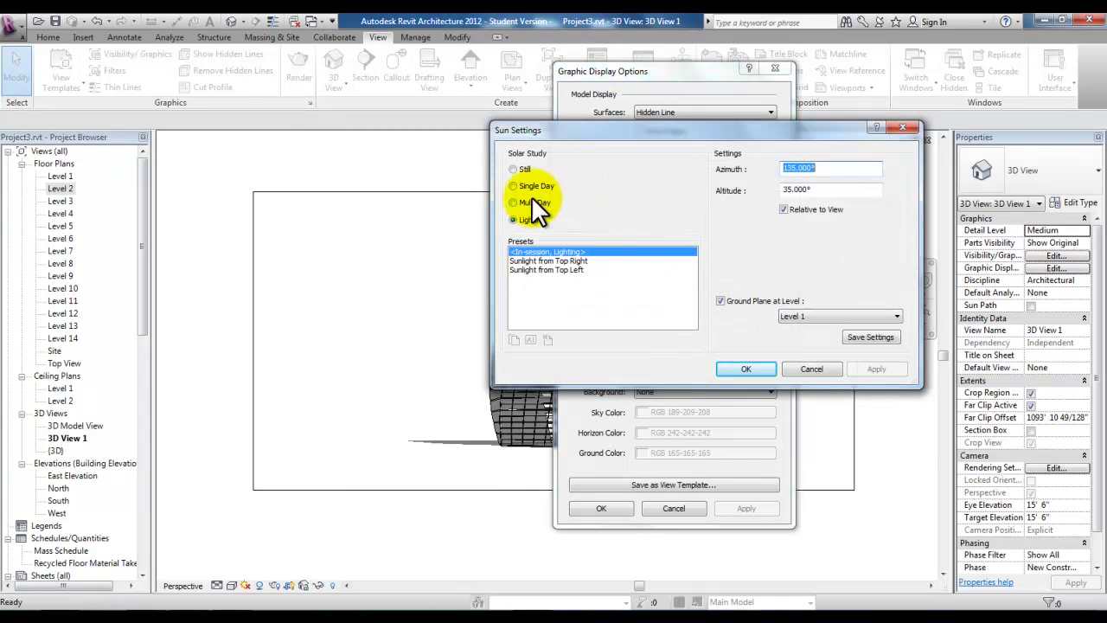
click(515, 188)
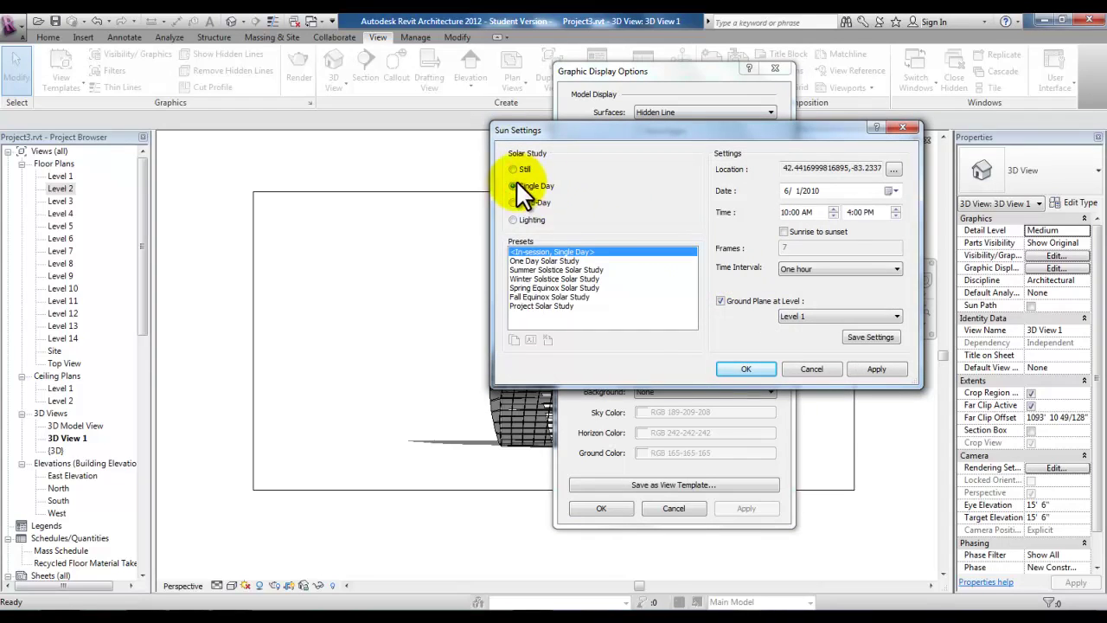
click(543, 307)
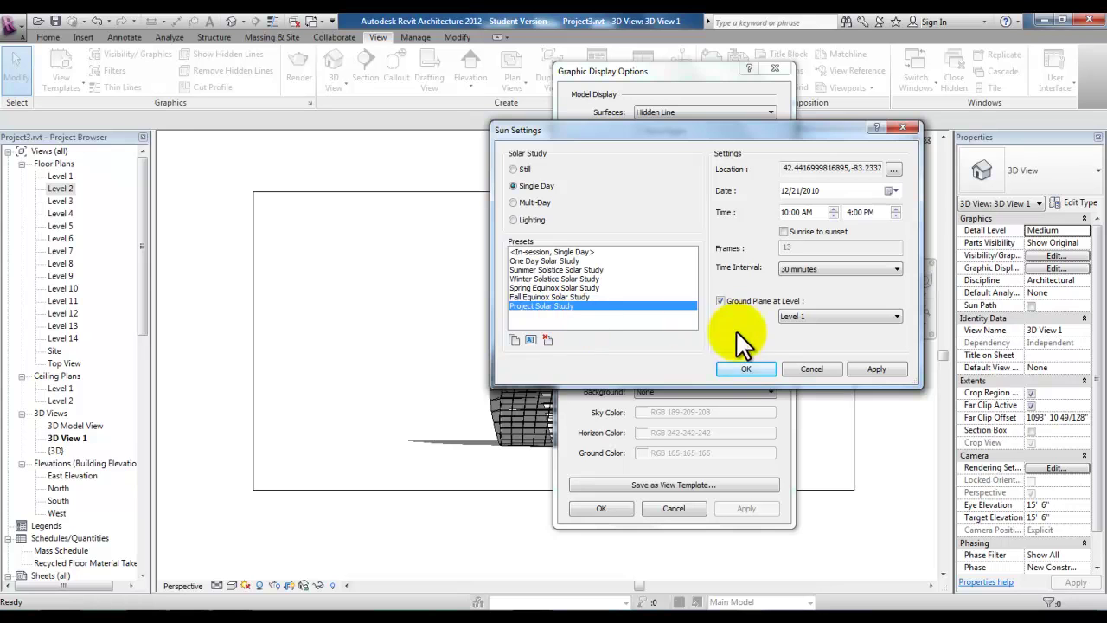
click(741, 370)
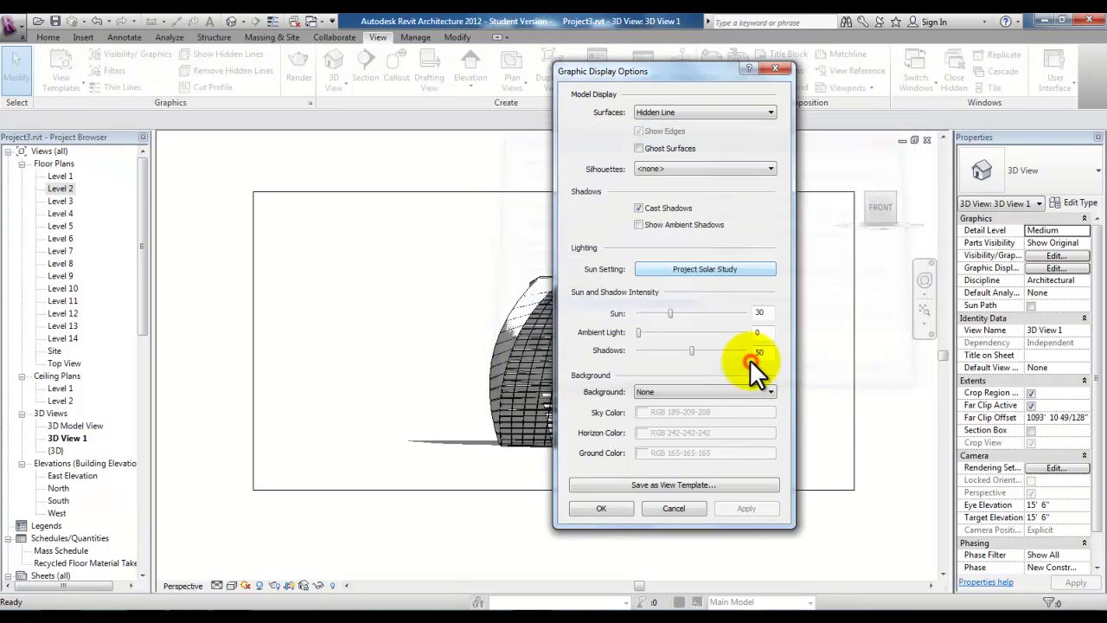
click(603, 508)
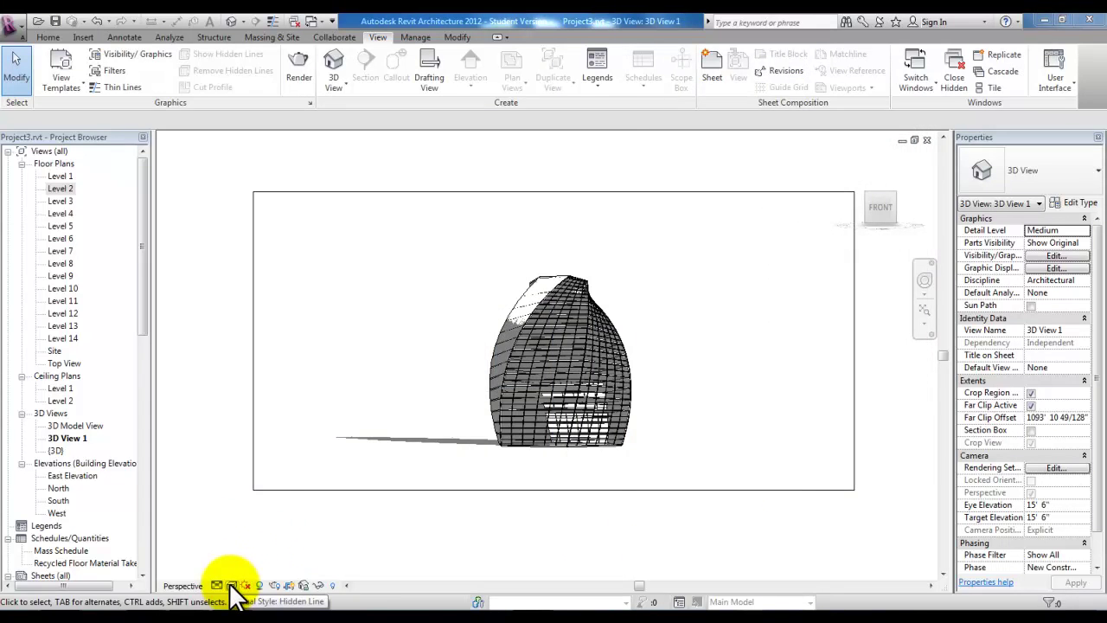
Step: Open Sun Settings from the Sun Path menu and cancel without changes
click(232, 586)
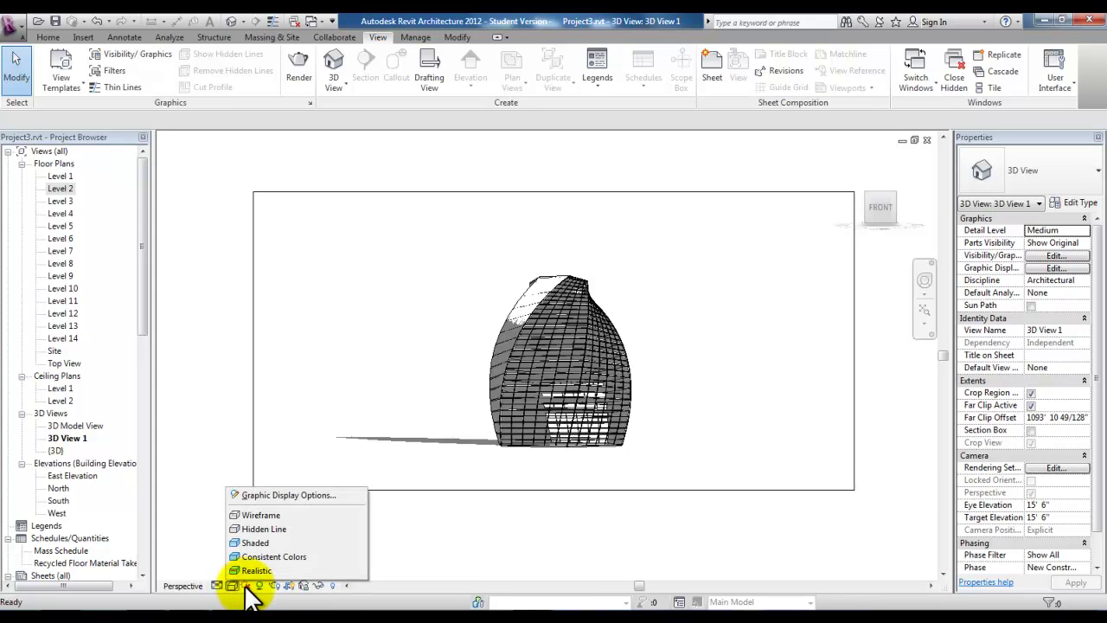
click(246, 586)
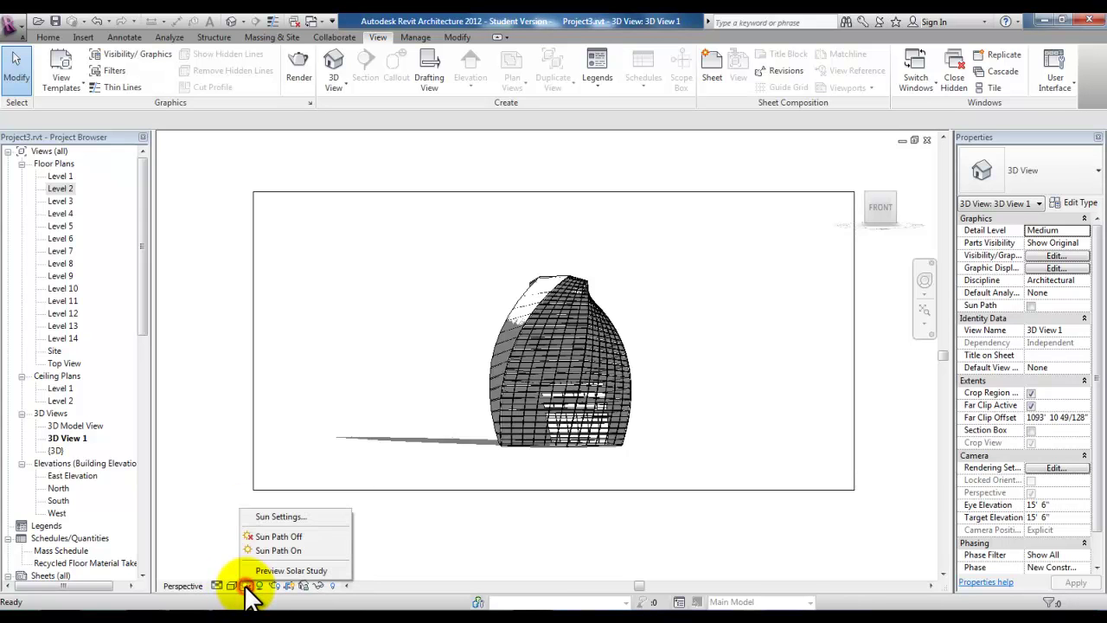
click(300, 517)
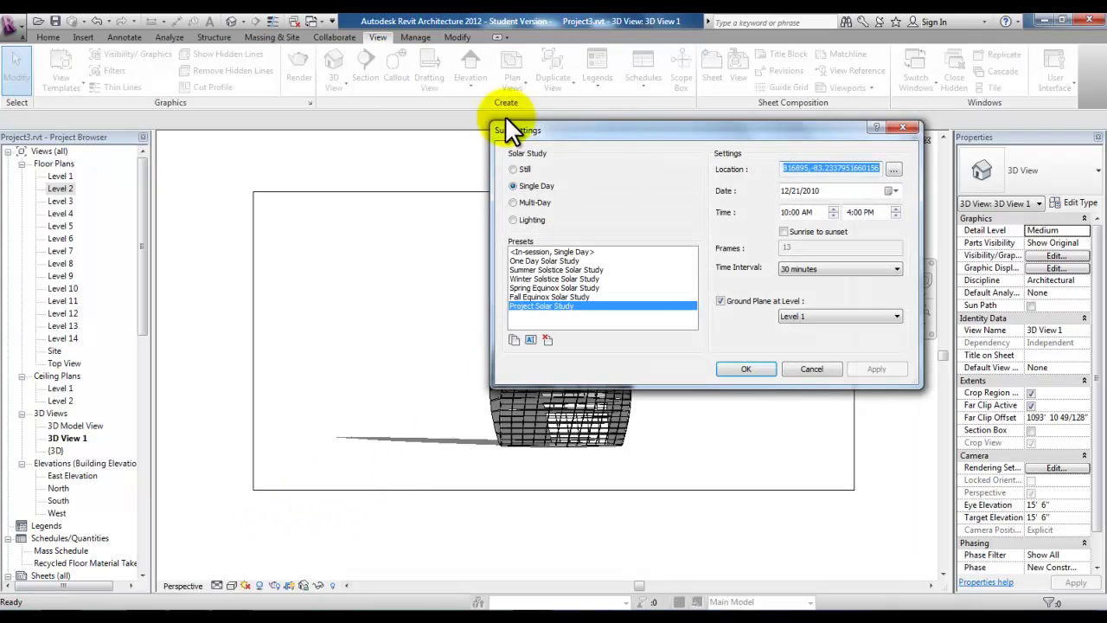
click(823, 371)
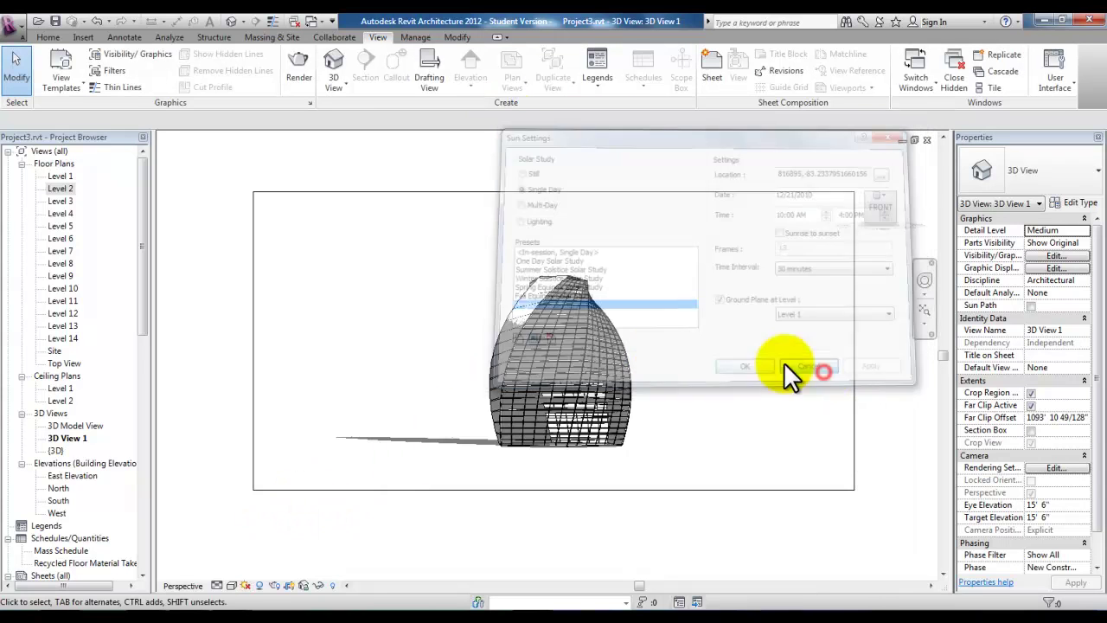
Step: Preview the solar study and play its frame animation twice
click(245, 586)
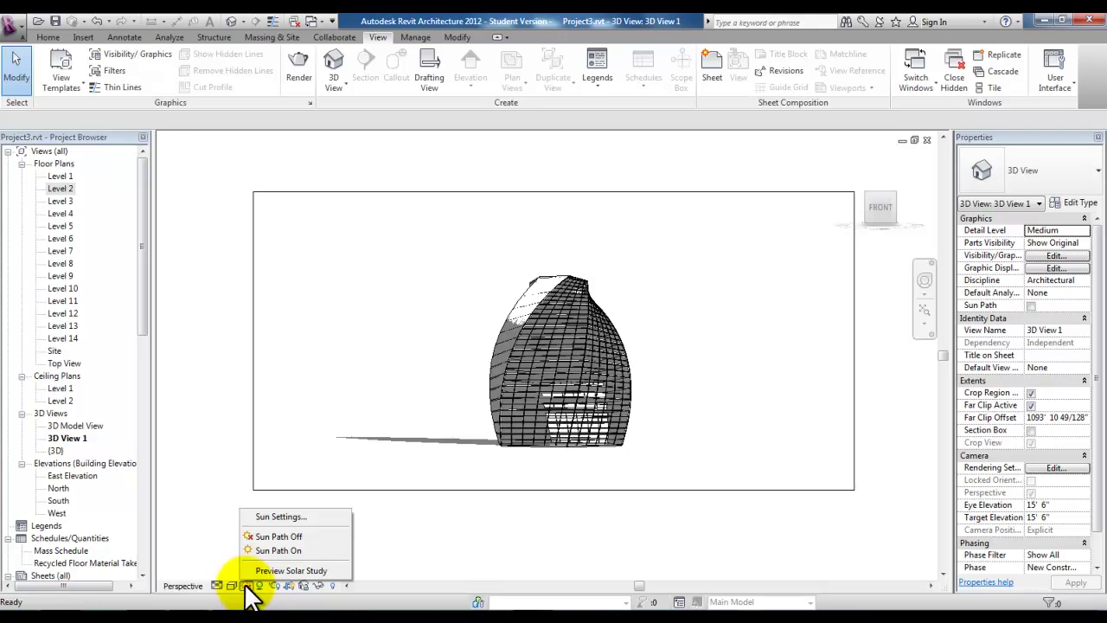
click(313, 572)
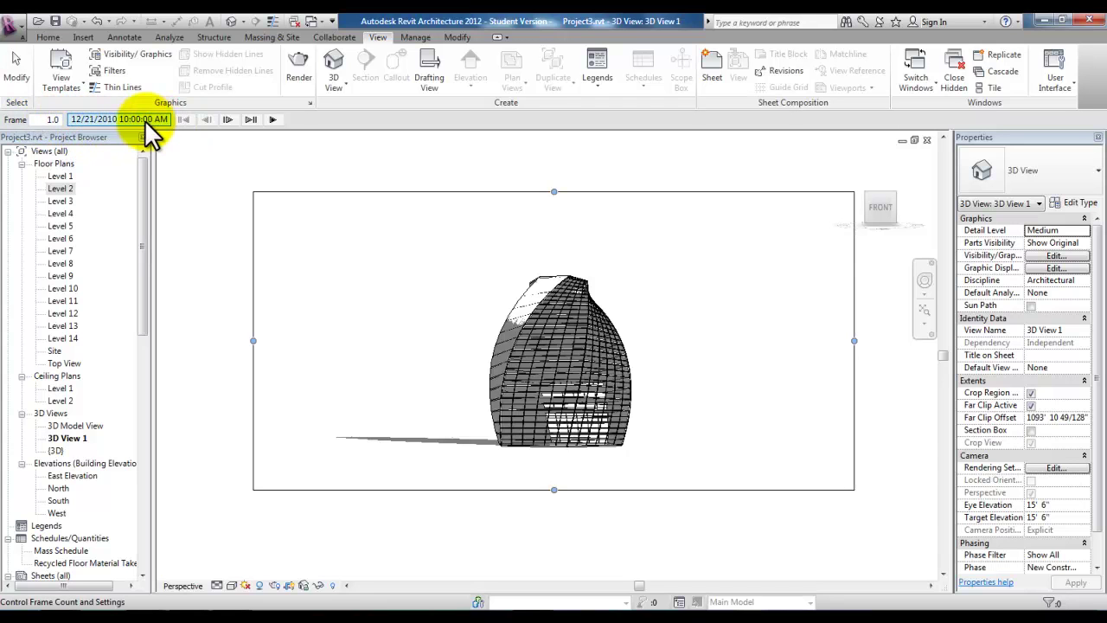
click(271, 118)
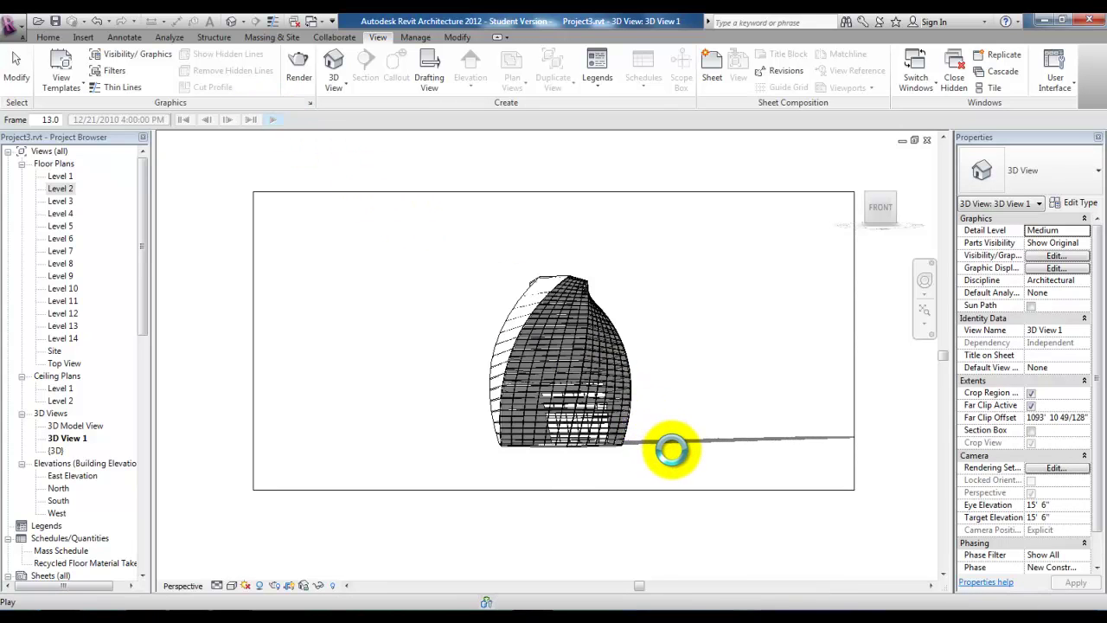
click(273, 119)
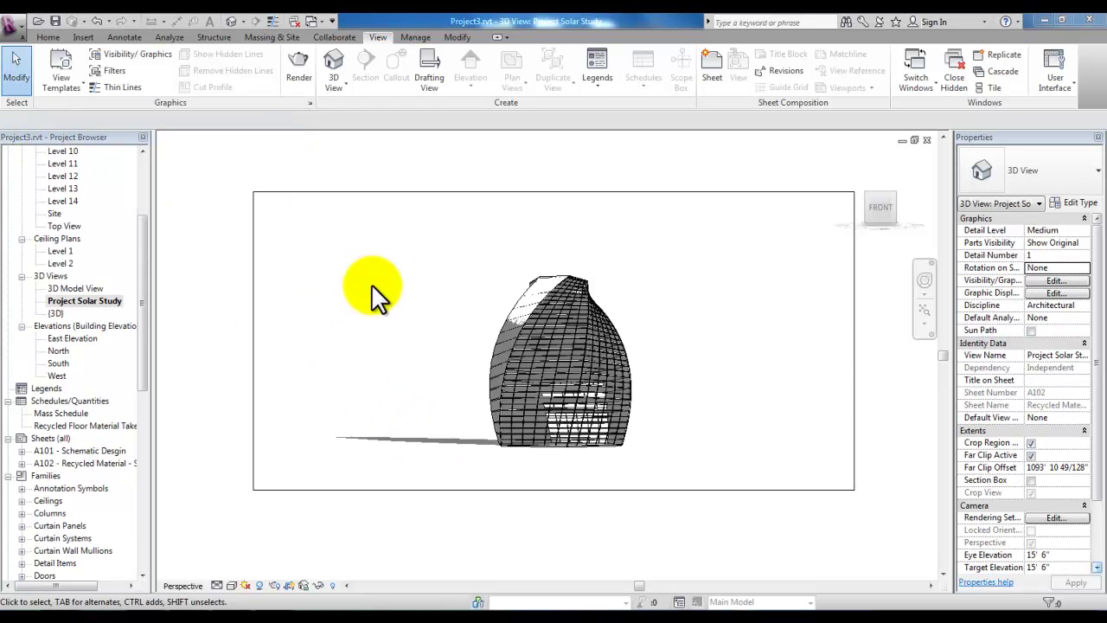
Step: Browse the Export > Images and Animations options: Walkthrough, Solar Study and Image
click(19, 26)
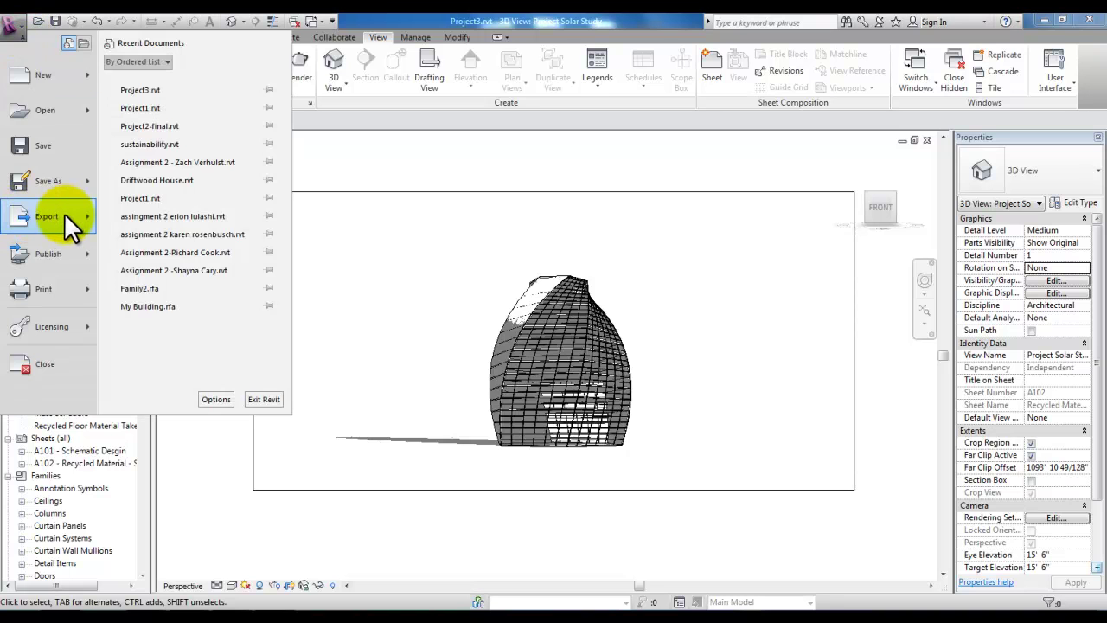
mouse_move(64, 213)
mouse_move(168, 186)
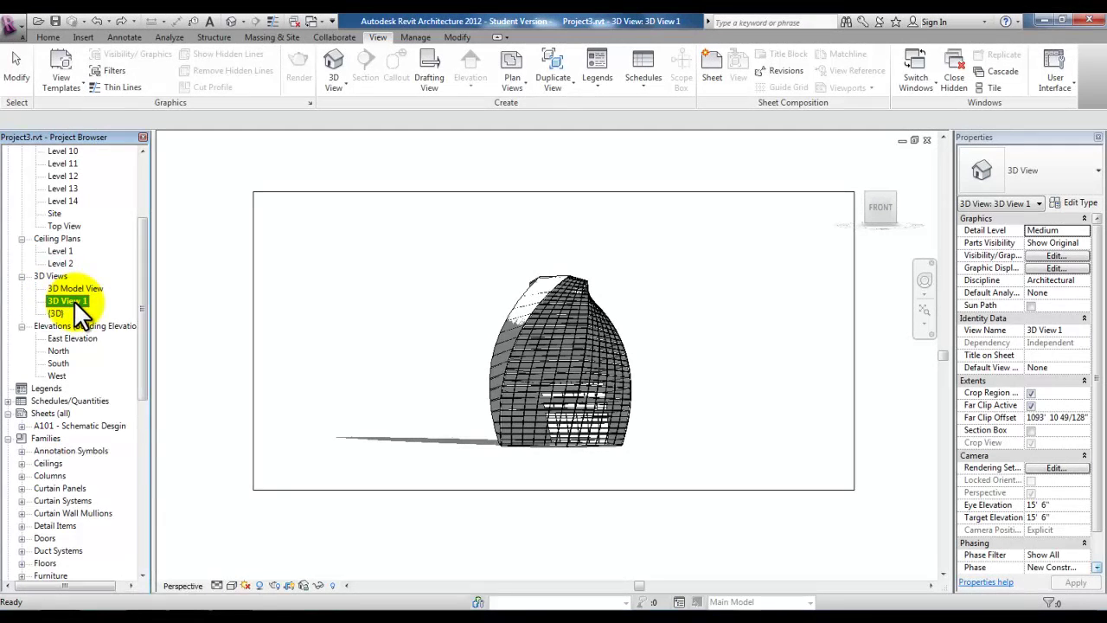
Step: Rename 3D View 1 to 'Project Solar Study'
right_click(76, 304)
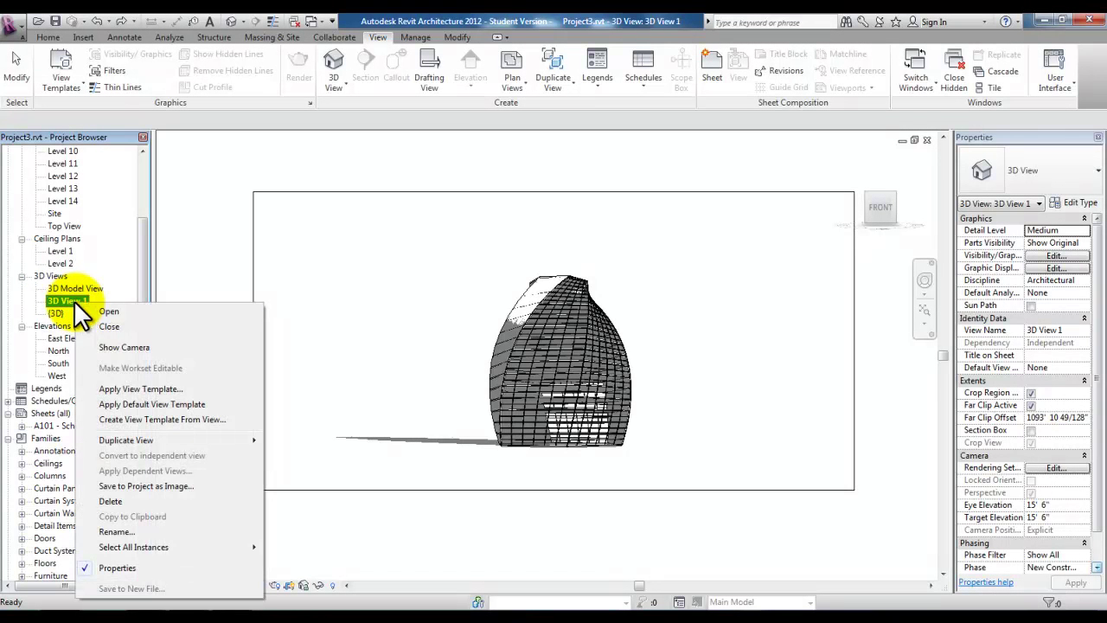
click(129, 532)
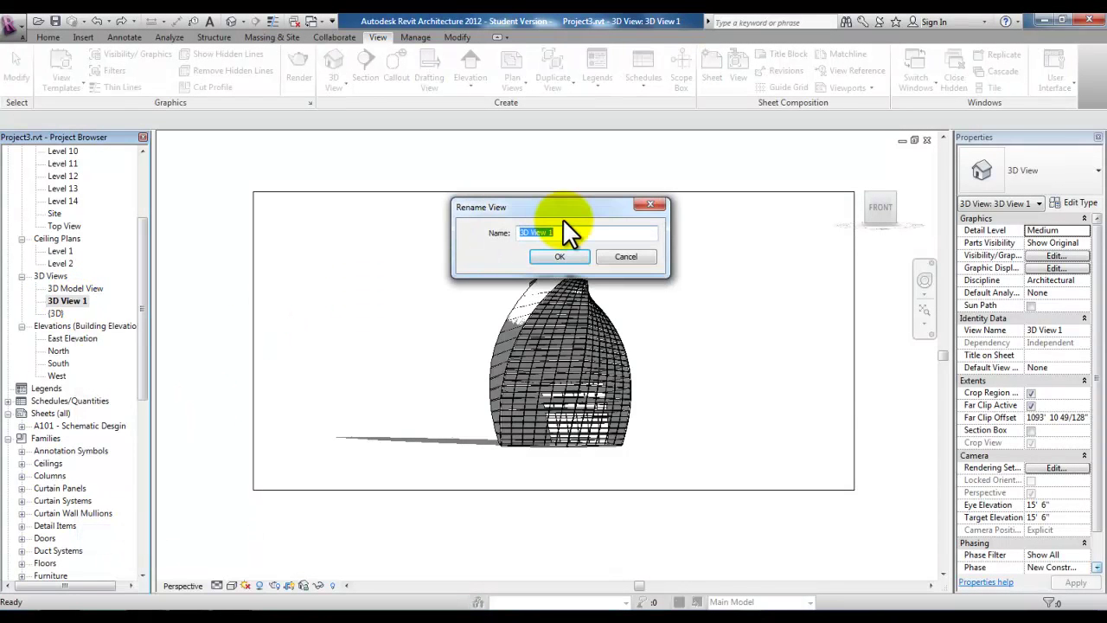
text(Project Solar Study)
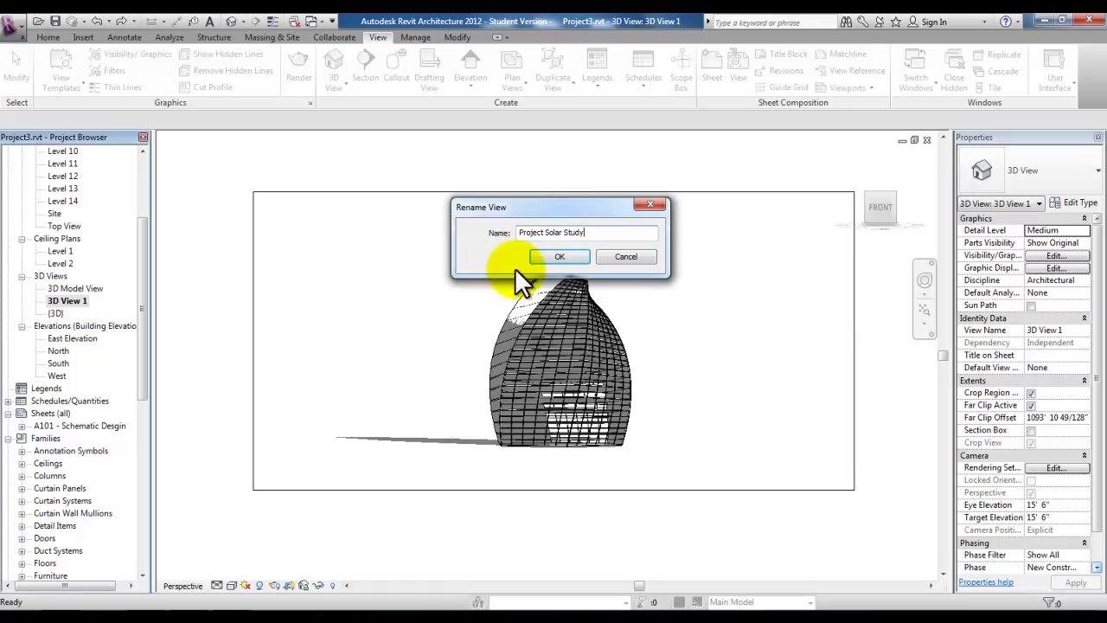
click(551, 258)
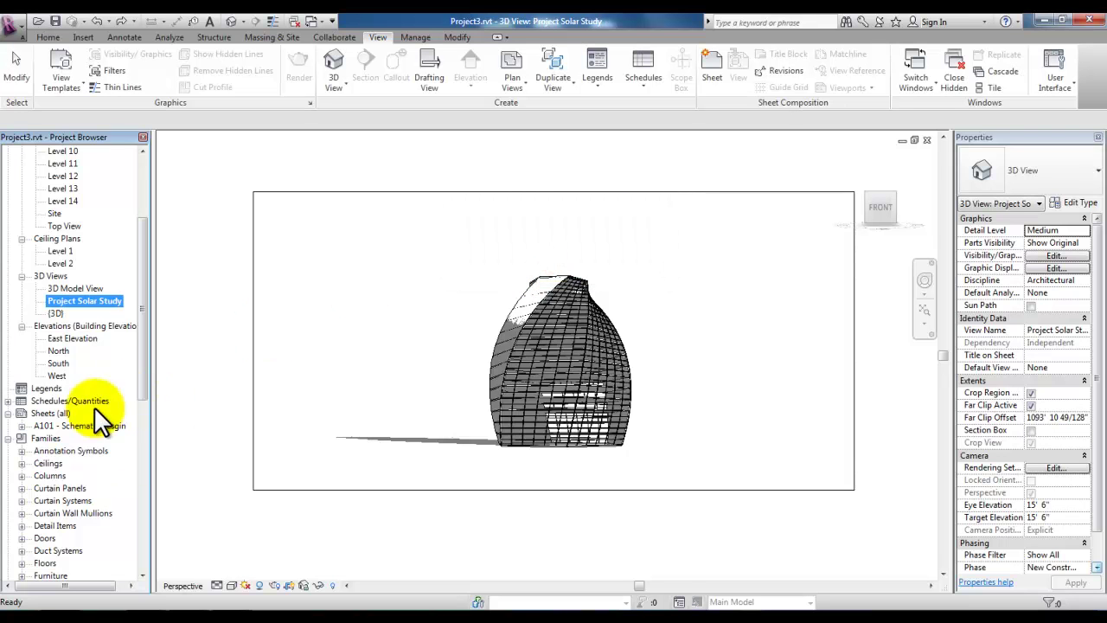
Step: Create new sheet A102 with the B 11 x 17 Horizontal title block loaded from Titleblocks
click(39, 413)
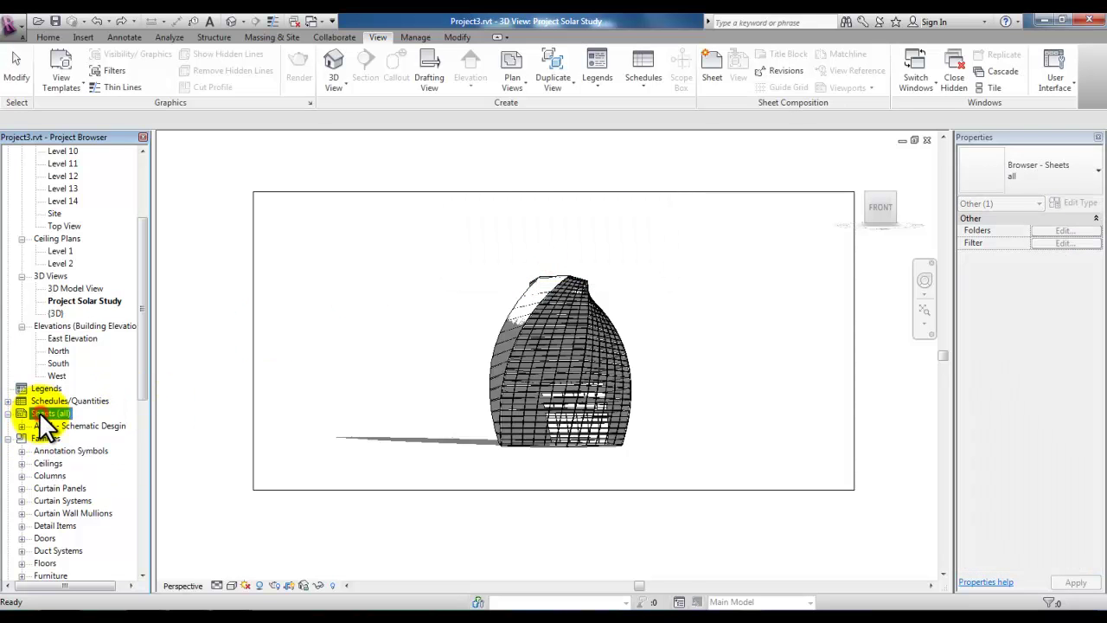
right_click(39, 413)
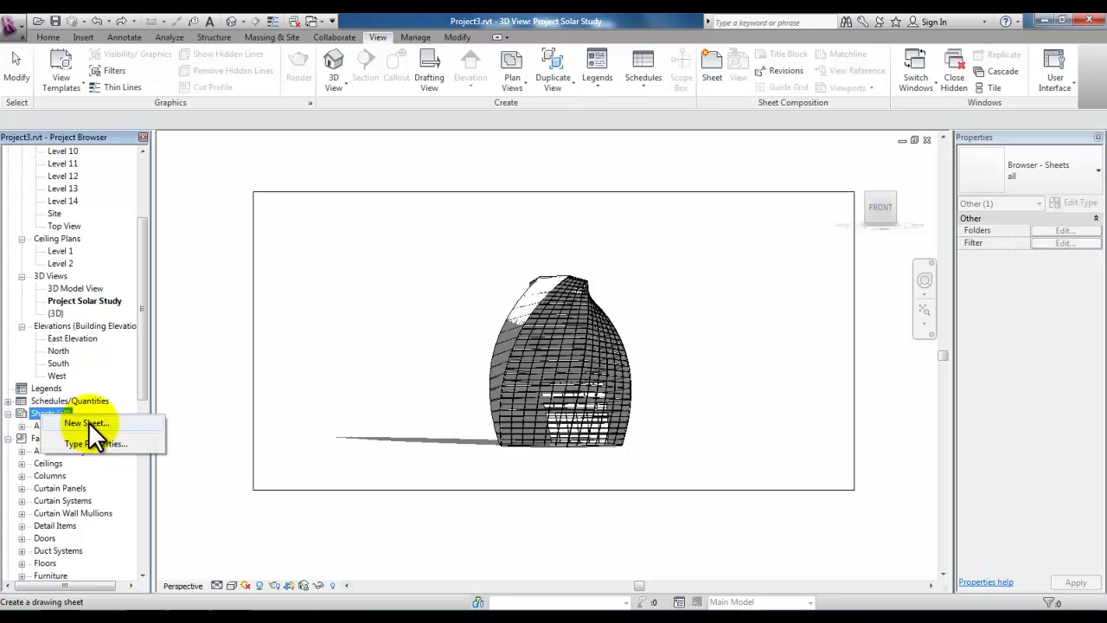
click(89, 423)
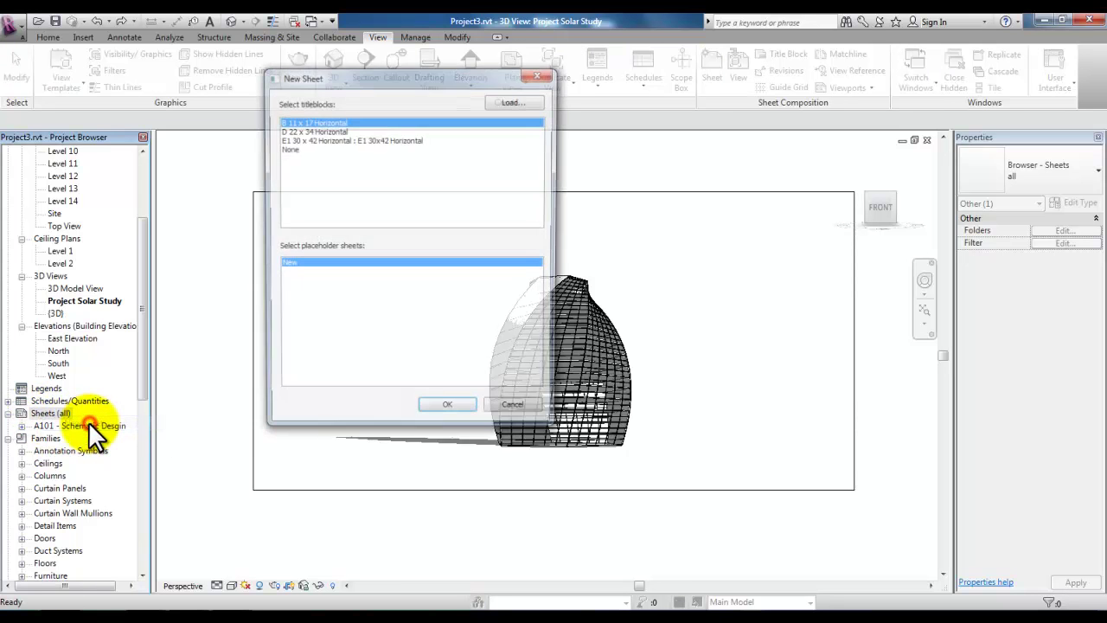
click(518, 99)
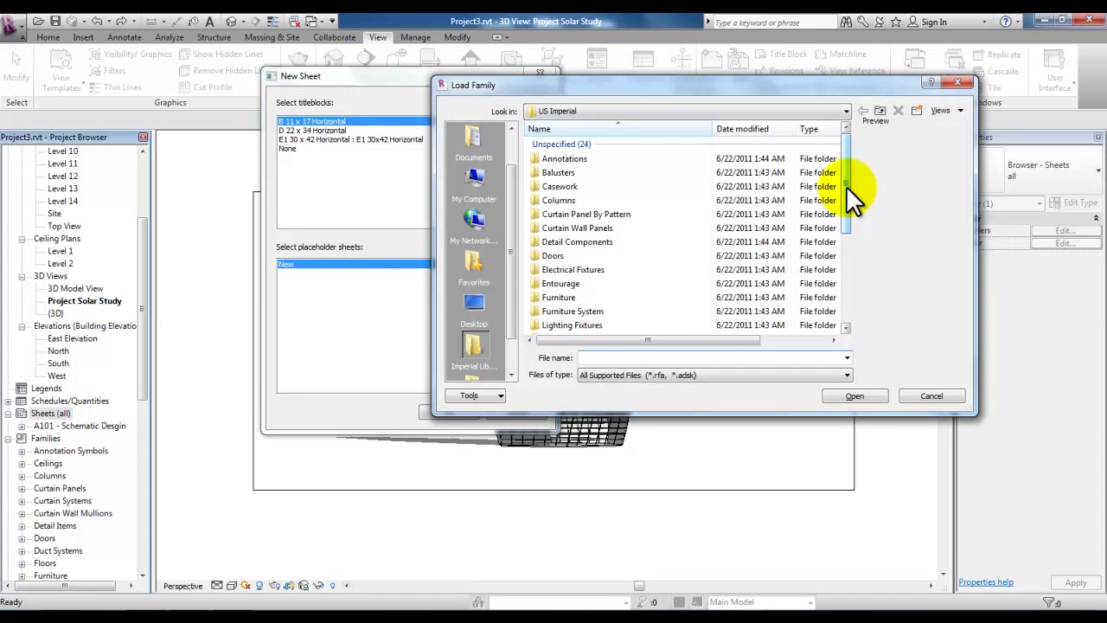
drag(846, 185, 846, 308)
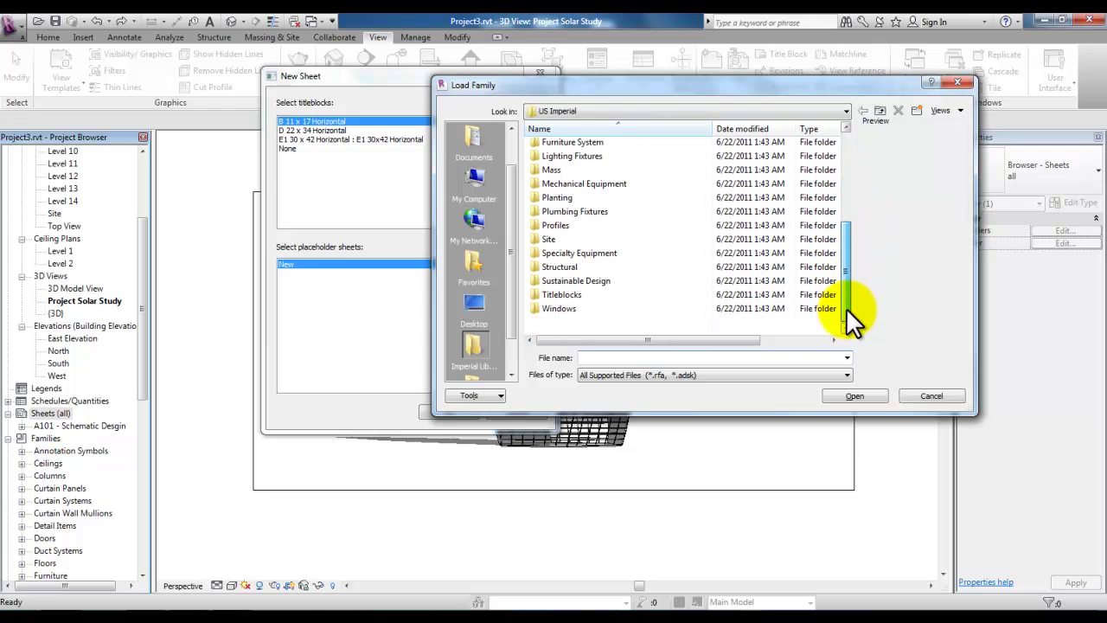
click(557, 293)
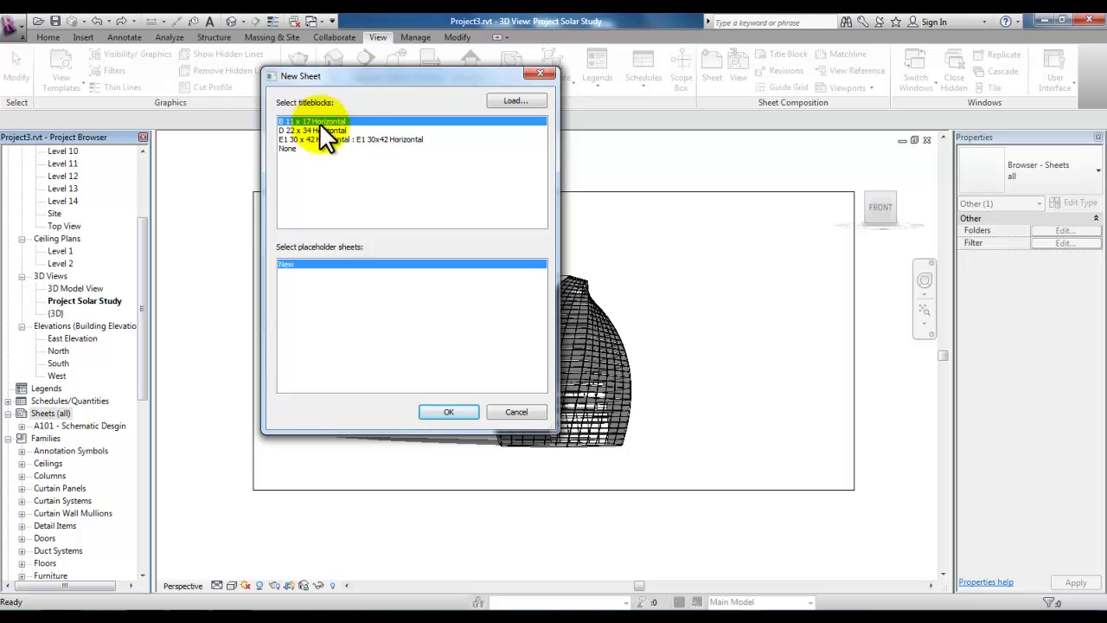
click(452, 410)
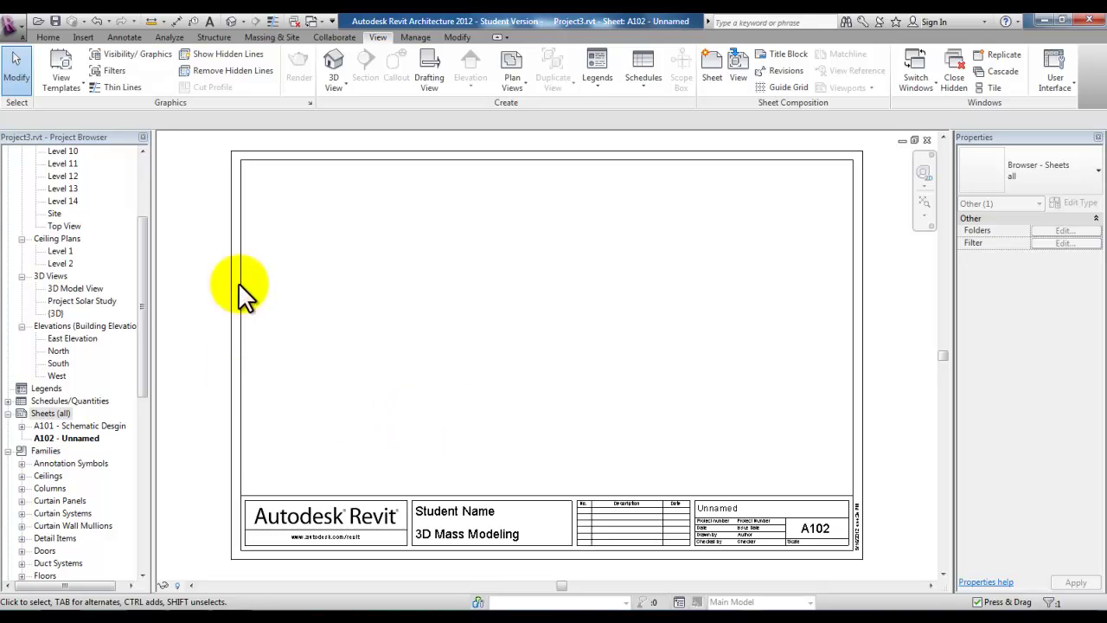
Step: Place the Project Solar Study 3D view on A102, with the Recycled Floor Material Takeoff schedule to its left
click(80, 298)
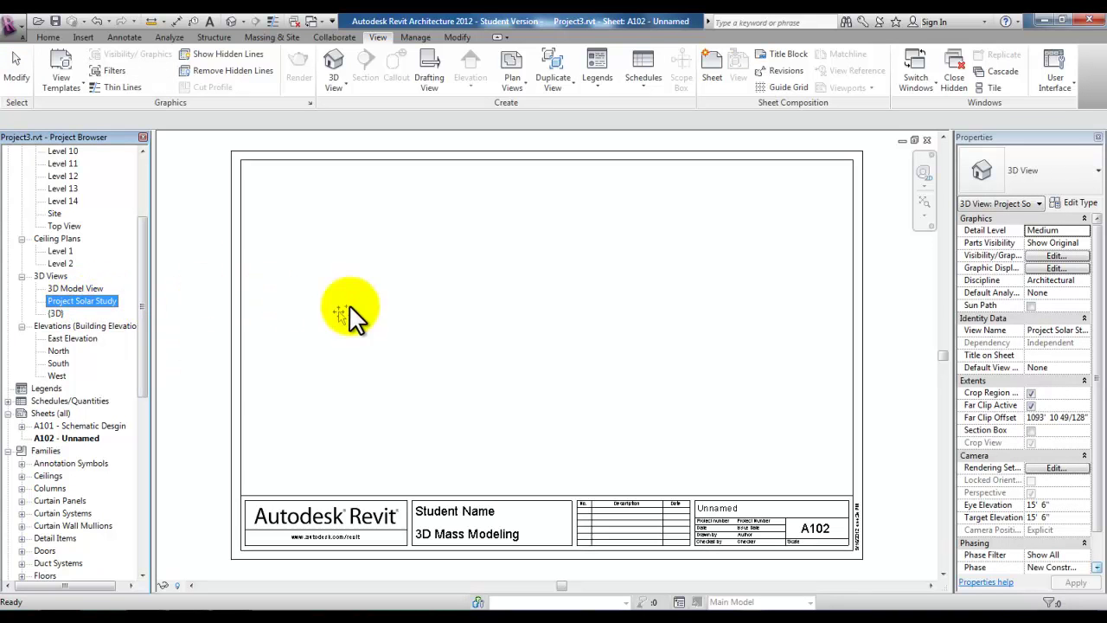
click(645, 313)
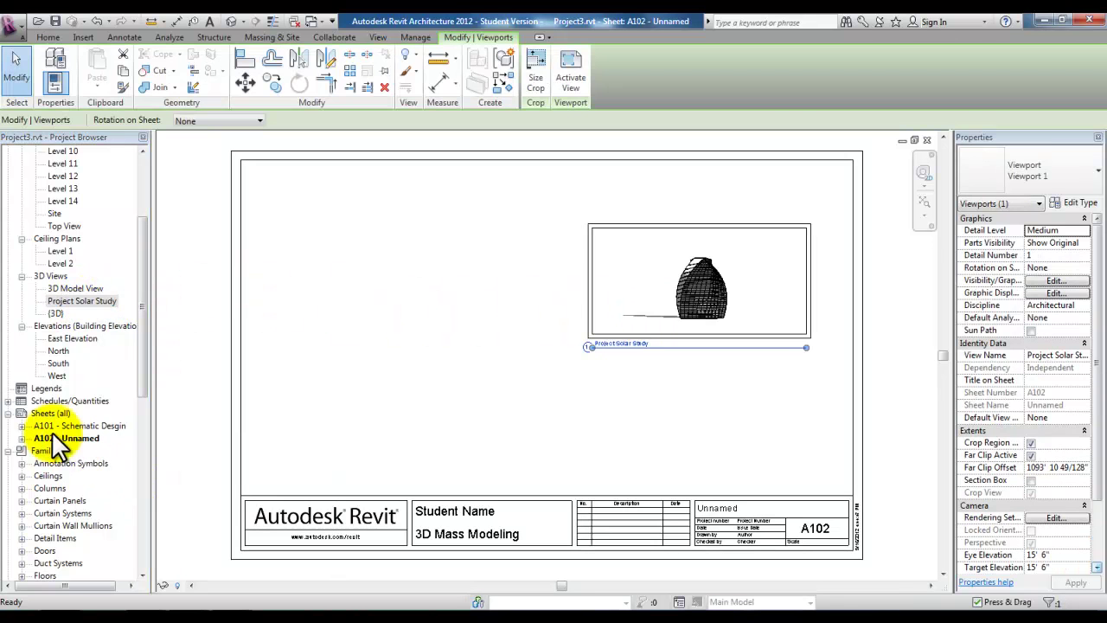
click(8, 401)
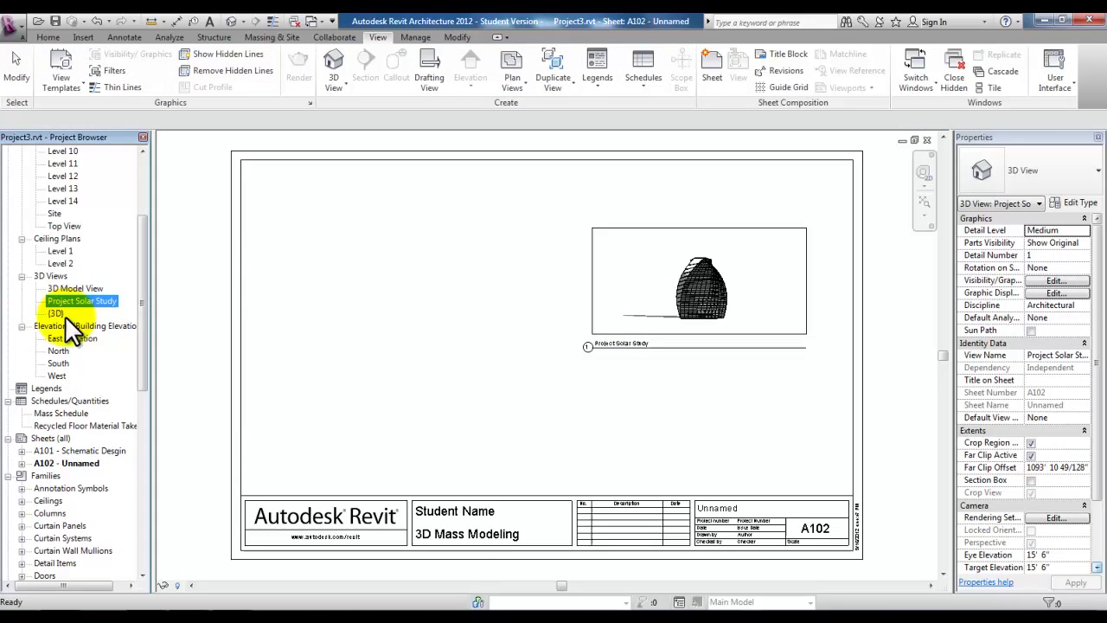
click(72, 425)
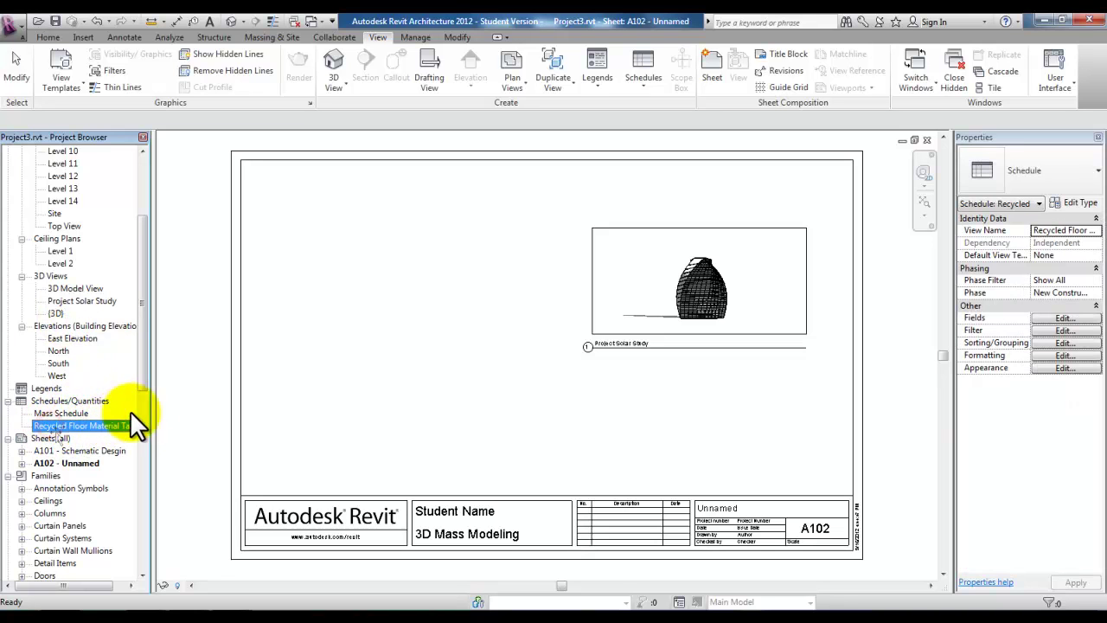
drag(455, 268, 515, 266)
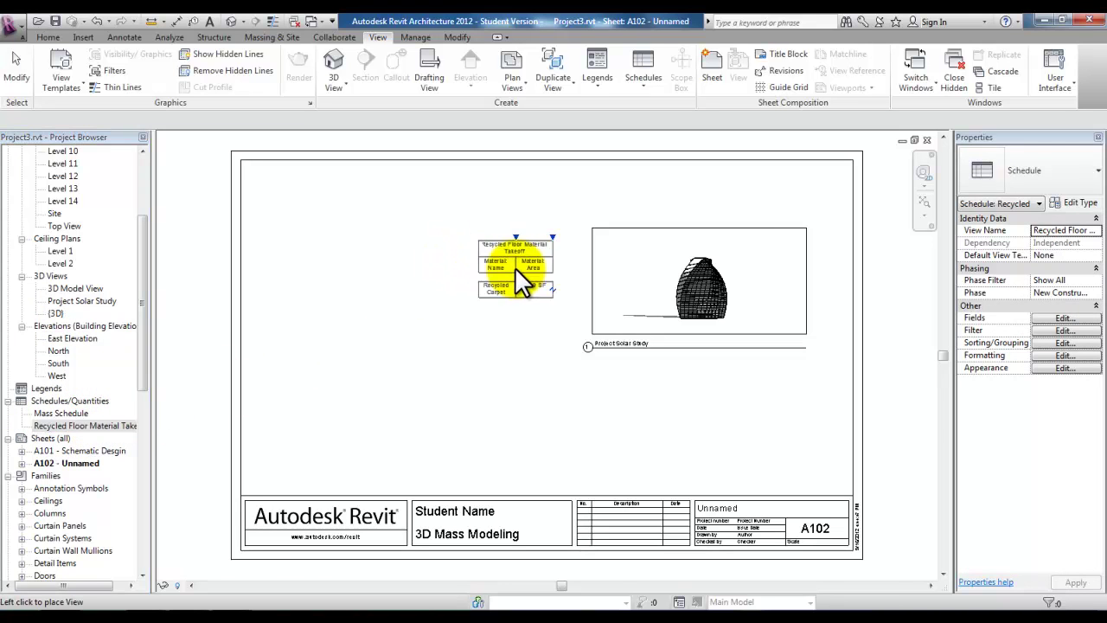
click(515, 261)
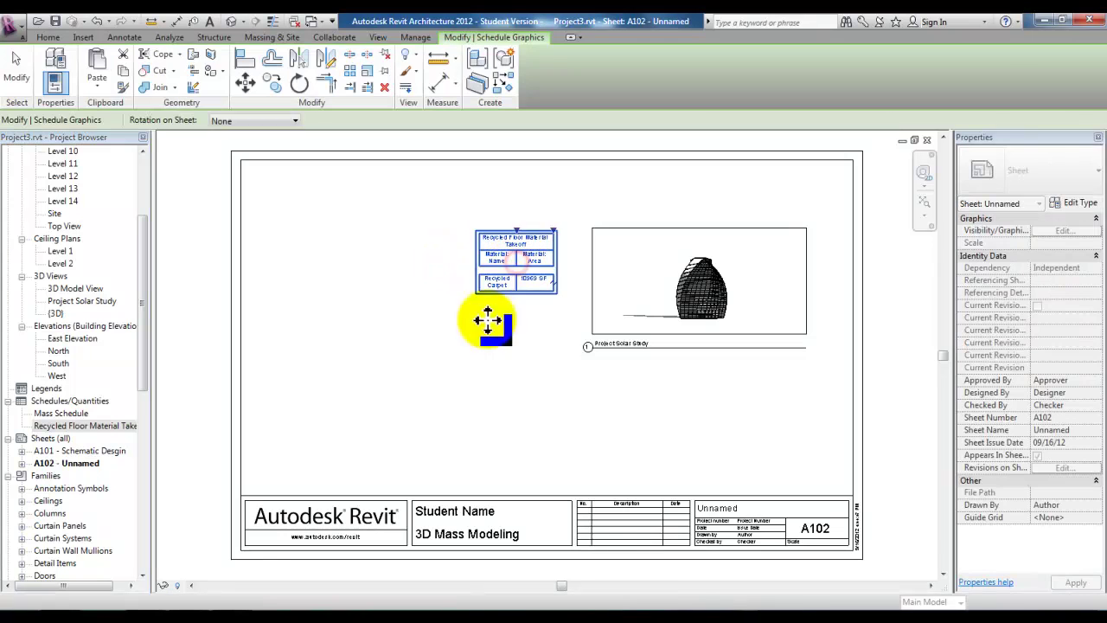
Step: Rename the sheet in the title block to 'Recycled Material - Solar Study'
click(736, 507)
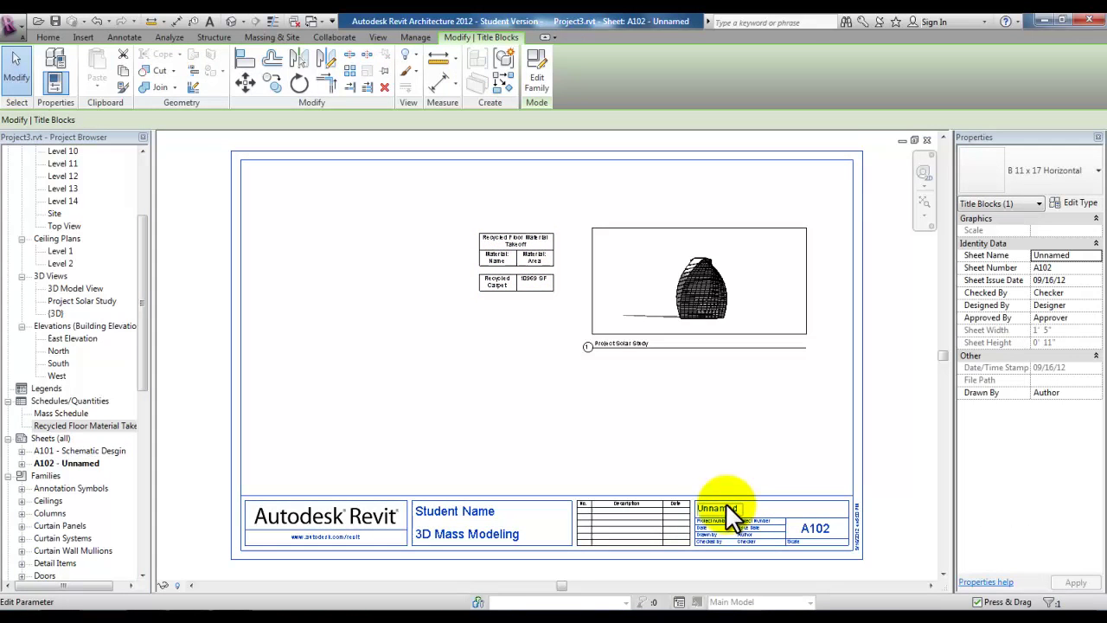
click(727, 508)
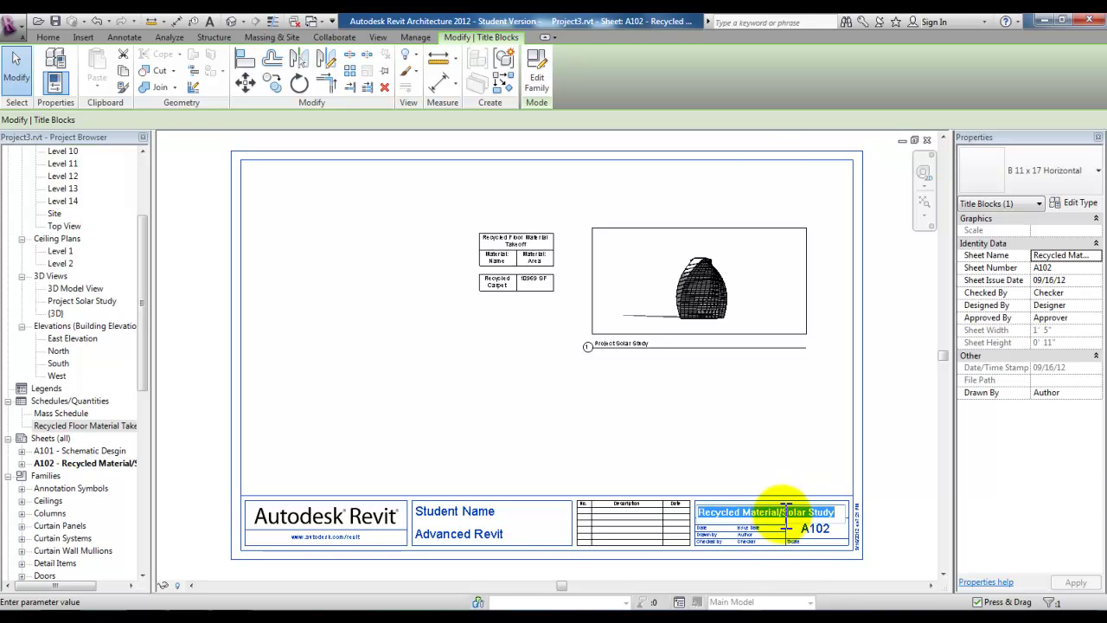
click(782, 512)
key(BackSpace)
text(-)
click(524, 519)
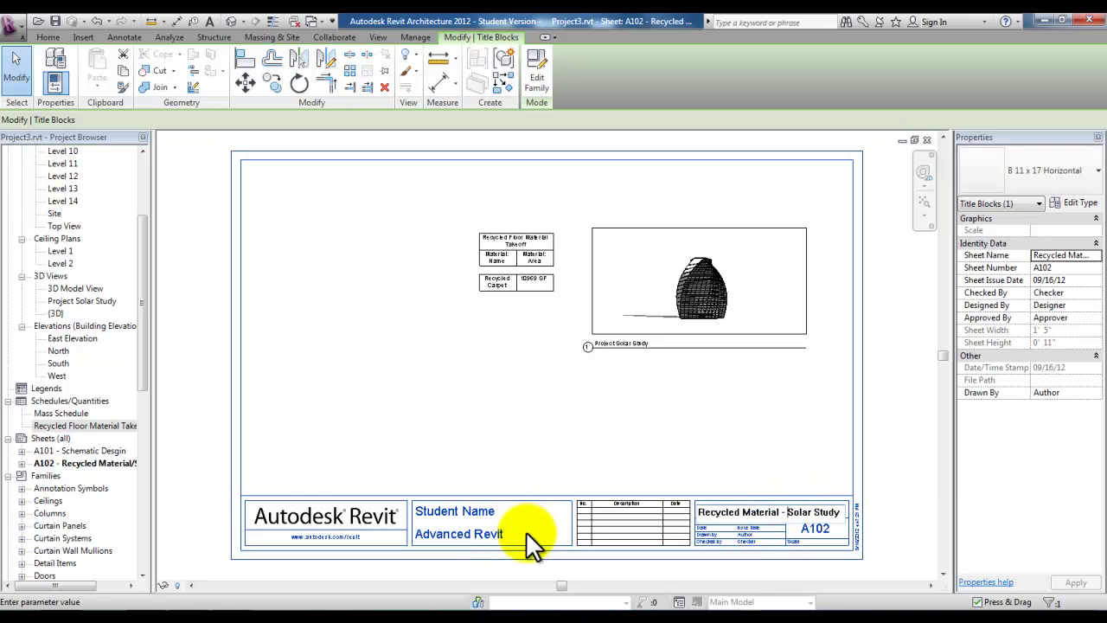
click(424, 533)
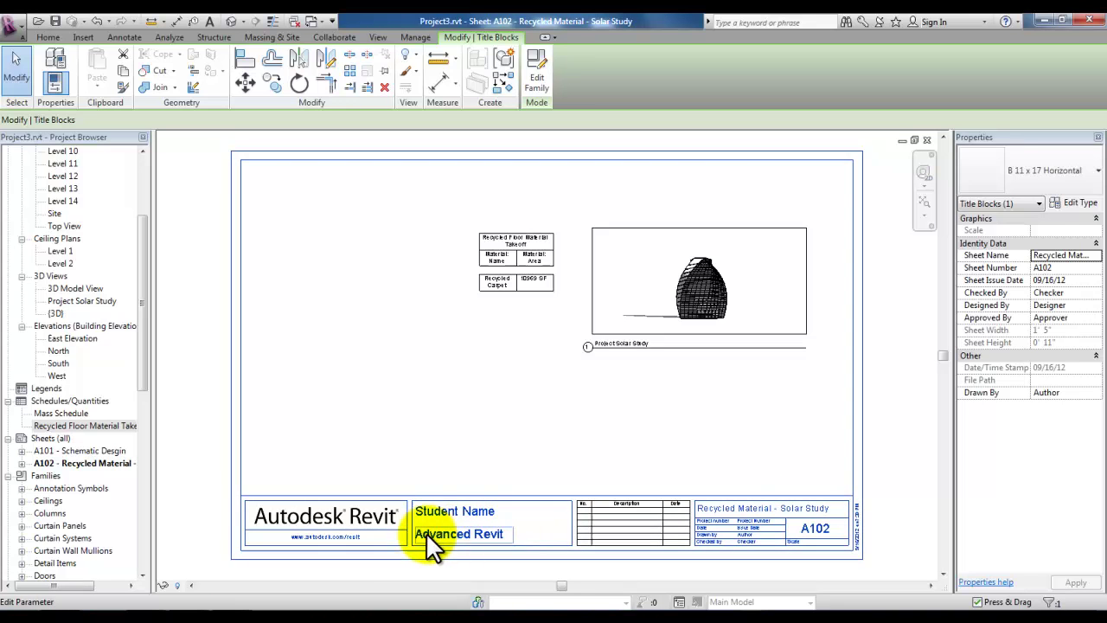
Step: Change the title block's project label to 'Advanced Revit' and select the default {3D} view
click(472, 517)
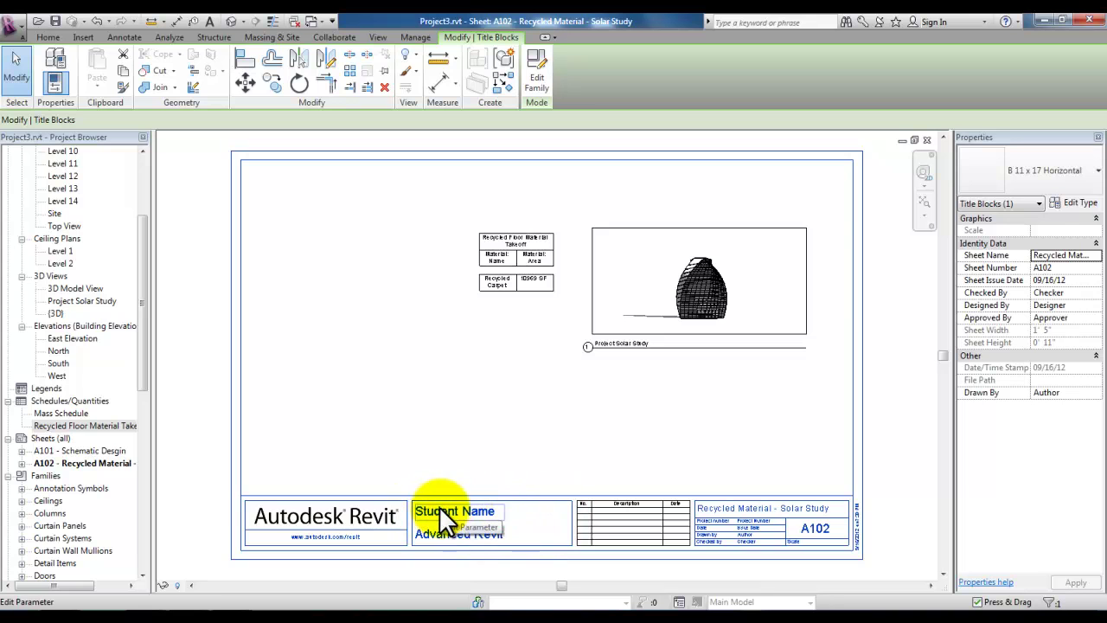
click(717, 352)
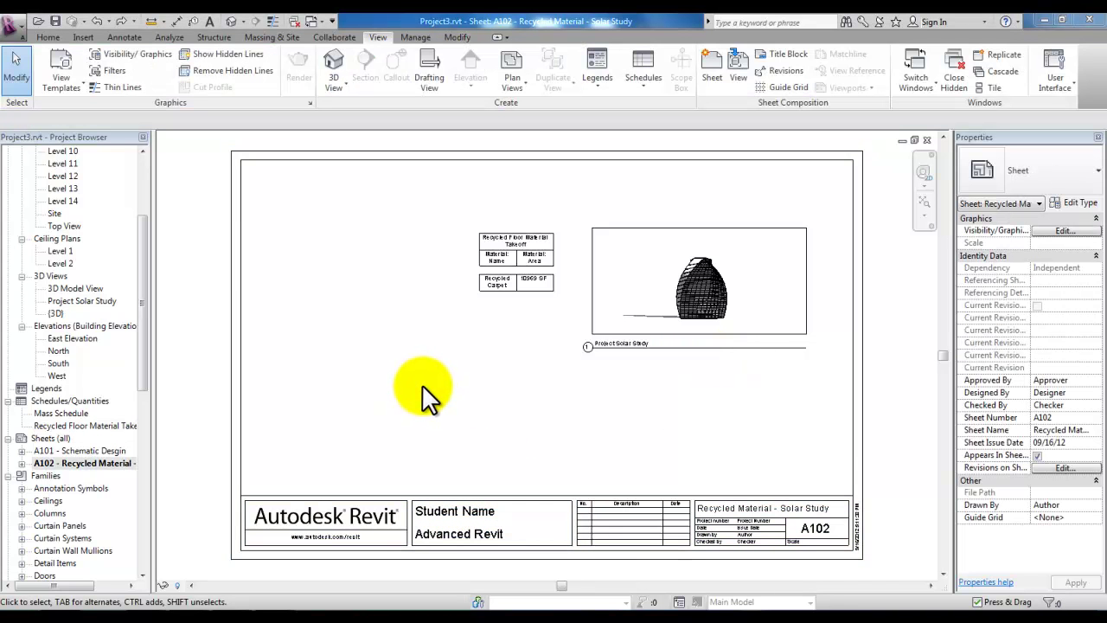
click(54, 314)
Step: Open the {3D} view and turn on the sun path, orbiting and zooming to see it
double_click(54, 313)
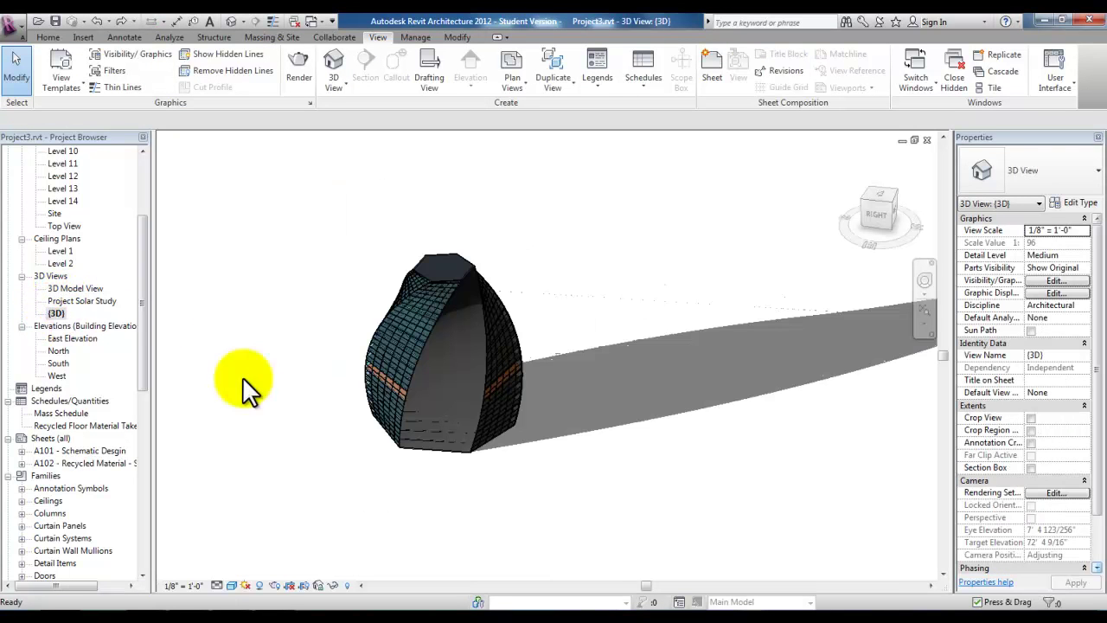
click(246, 585)
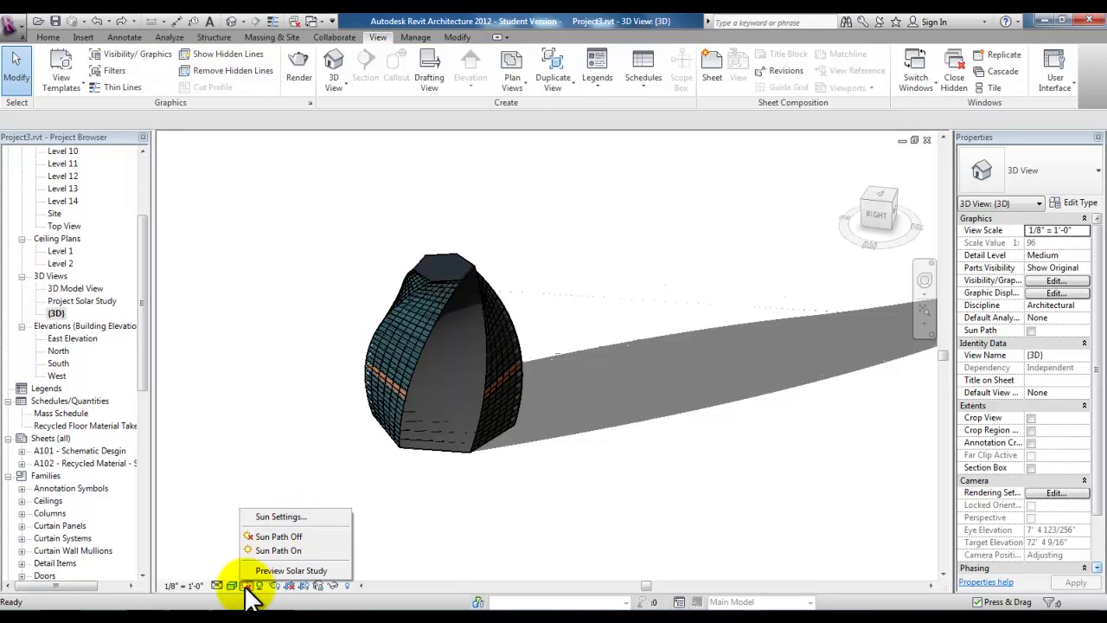
click(279, 550)
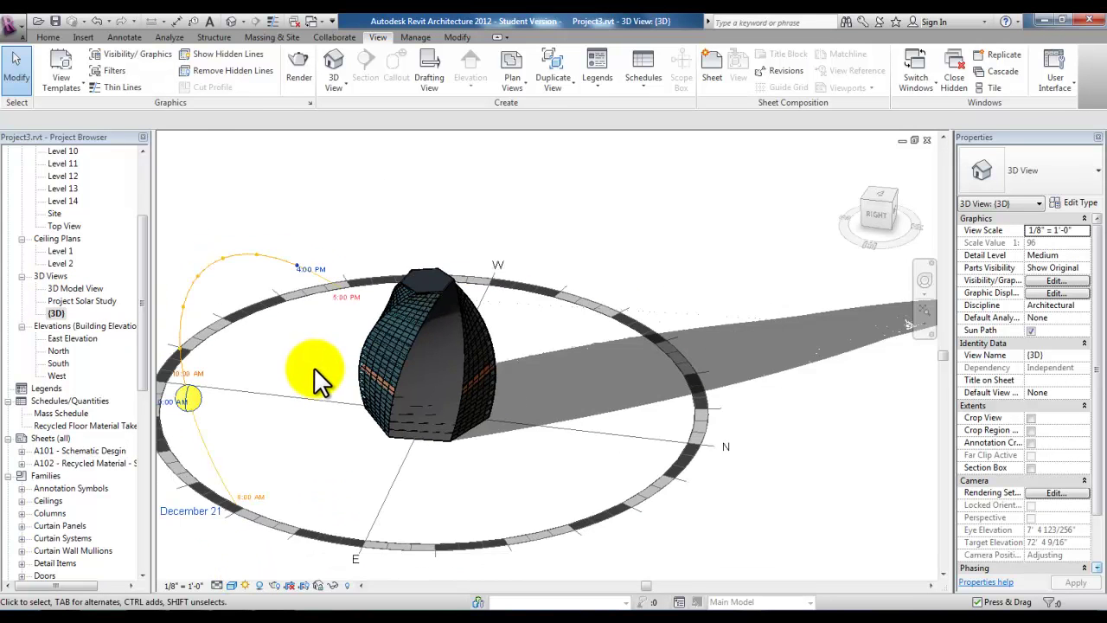
shift+middle_drag(314, 369, 367, 377)
scroll(367, 379, up, 2)
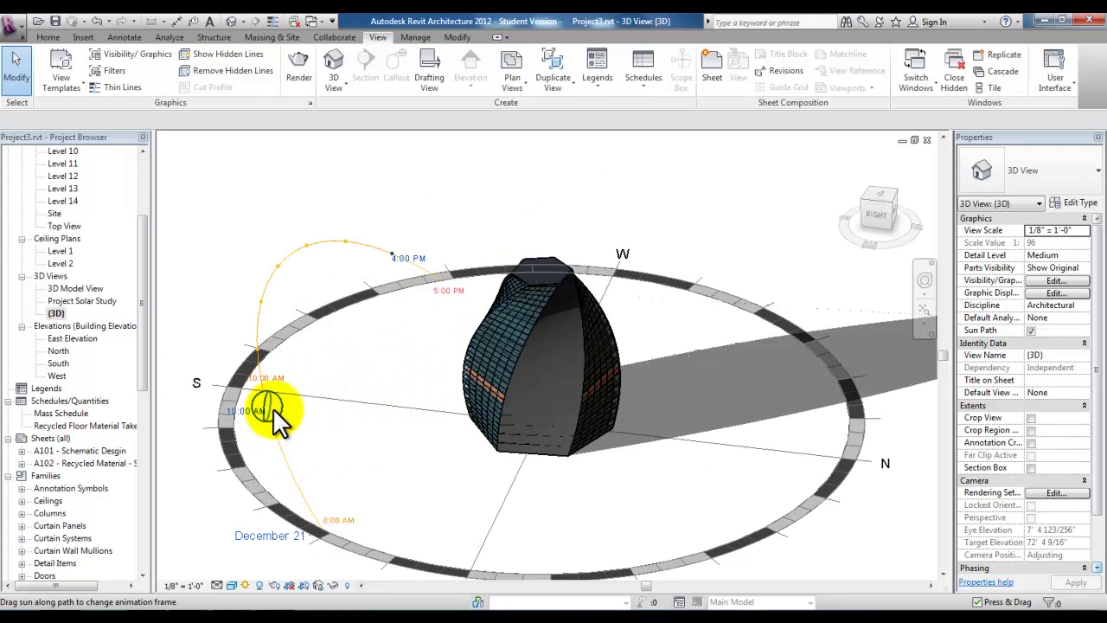
Step: Drag the sun along its daily path, settling at about 10:00 AM
drag(272, 407, 262, 379)
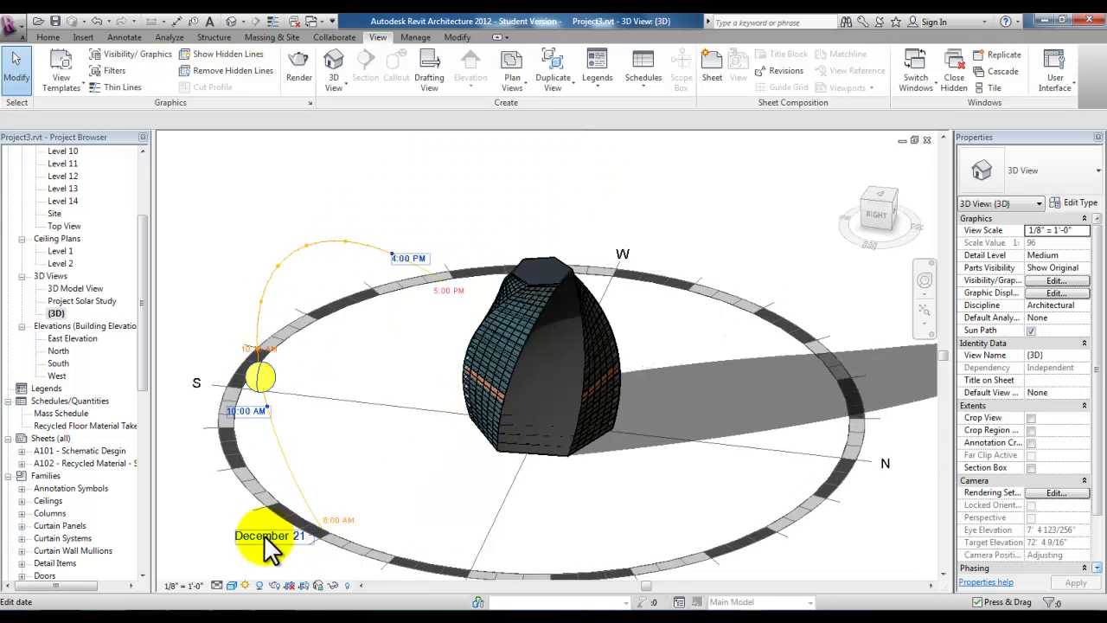
mouse_move(259, 378)
mouse_down()
mouse_move(256, 308)
mouse_move(273, 269)
mouse_move(322, 248)
mouse_move(390, 262)
mouse_move(328, 246)
mouse_move(259, 354)
mouse_up()
click(328, 488)
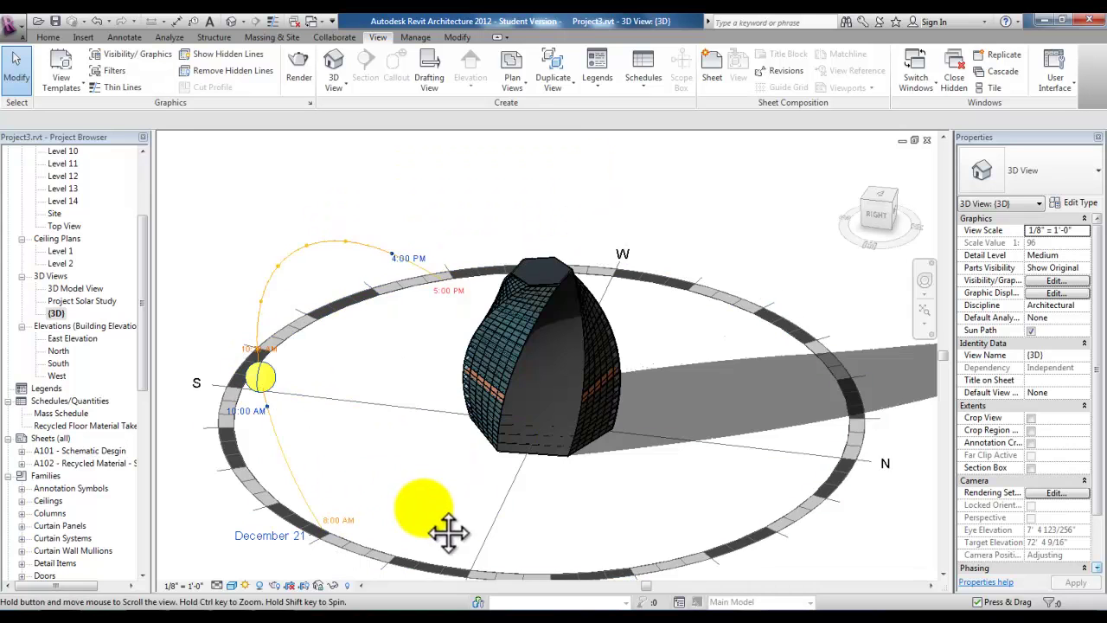
middle_drag(444, 531, 445, 459)
Step: Drag the sun along its annual path to a March 02 morning position
click(296, 417)
click(296, 417)
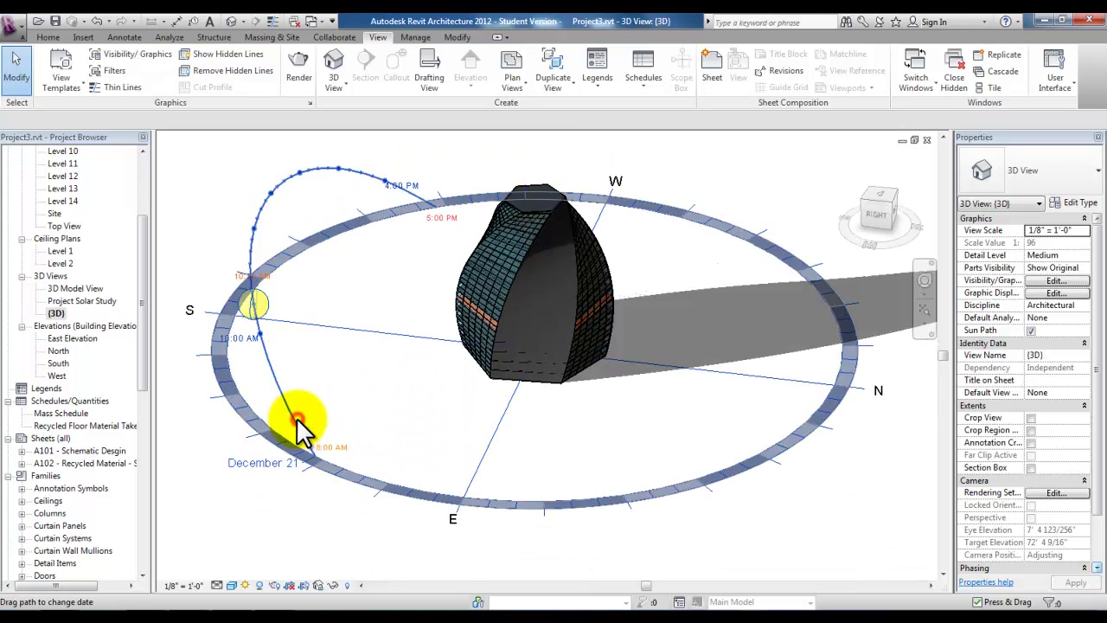
drag(296, 417, 458, 505)
scroll(458, 505, down, 2)
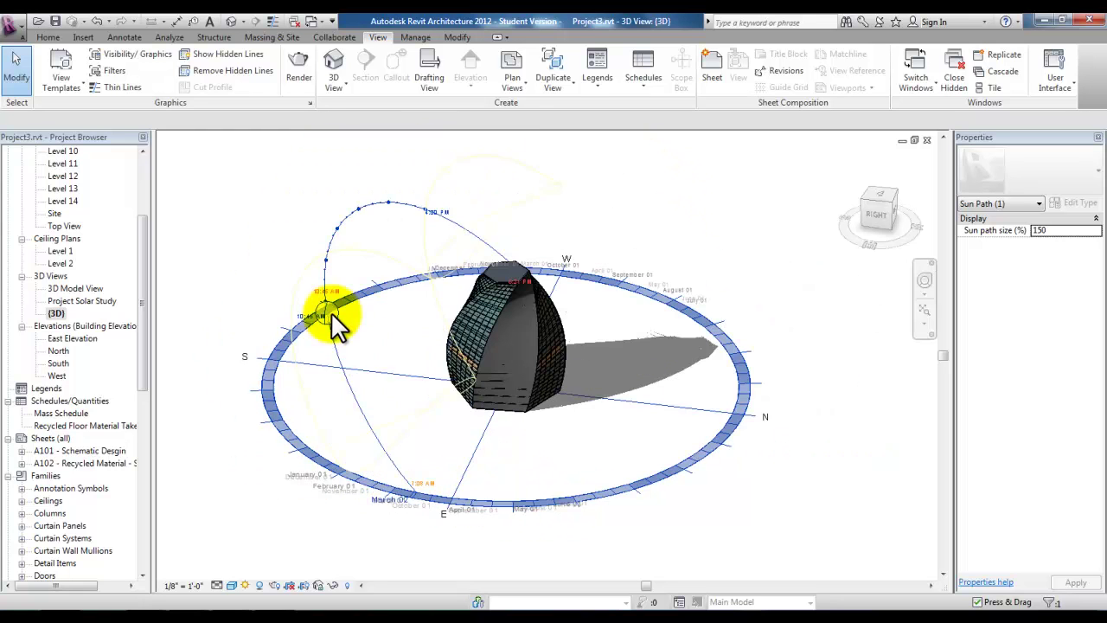
drag(329, 314, 357, 383)
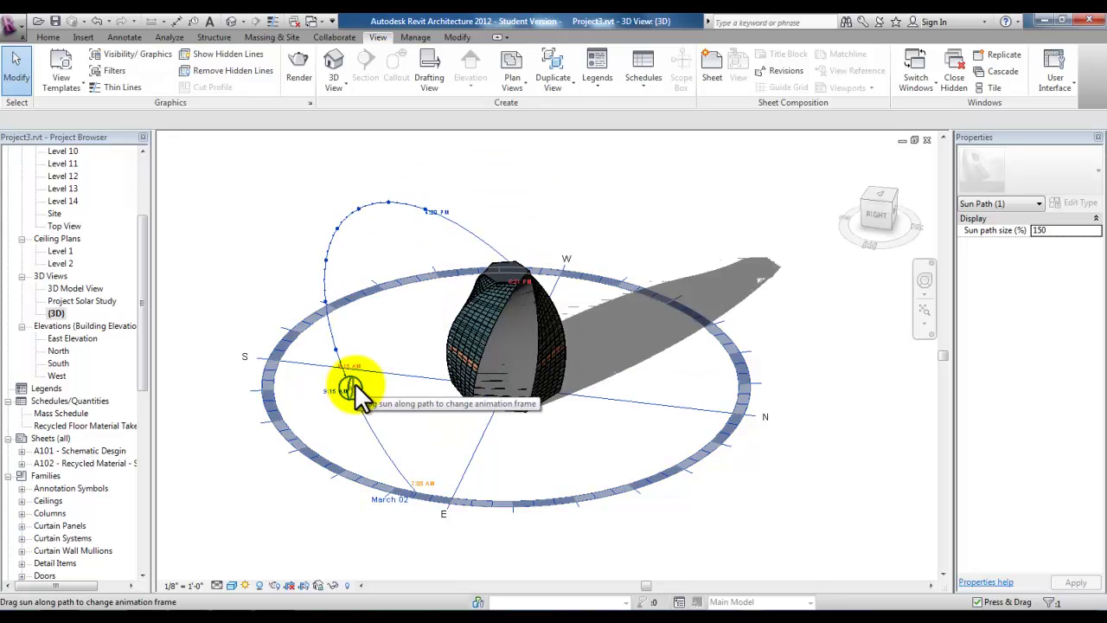